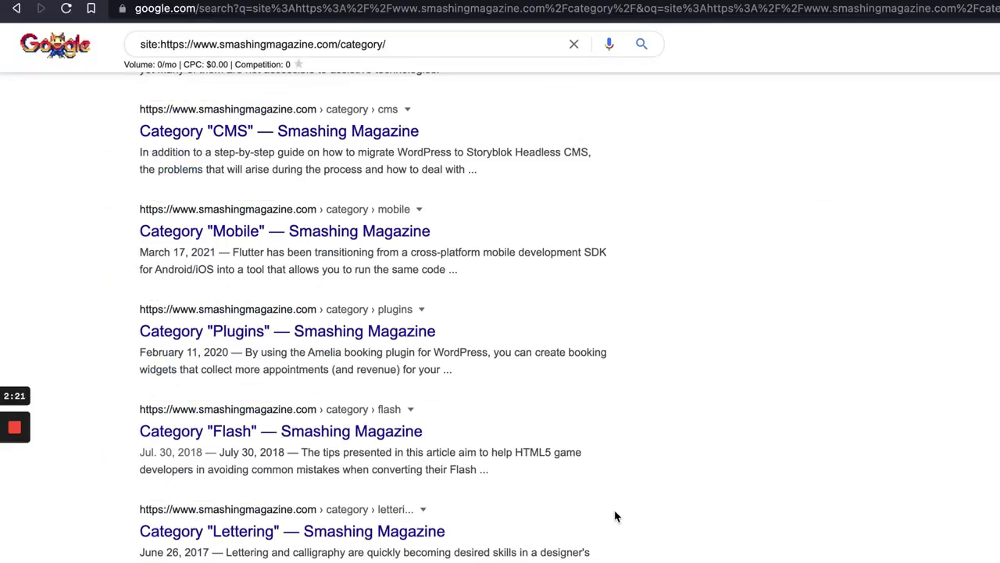
Scroll through Google's roughly 1,310 site: results for Smashing Magazine category pages
{"action": "scroll", "coordinate": [614, 516], "scroll_direction": "up", "scroll_amount": 8}
{"action": "scroll", "coordinate": [614, 515], "scroll_direction": "down", "scroll_amount": 20}
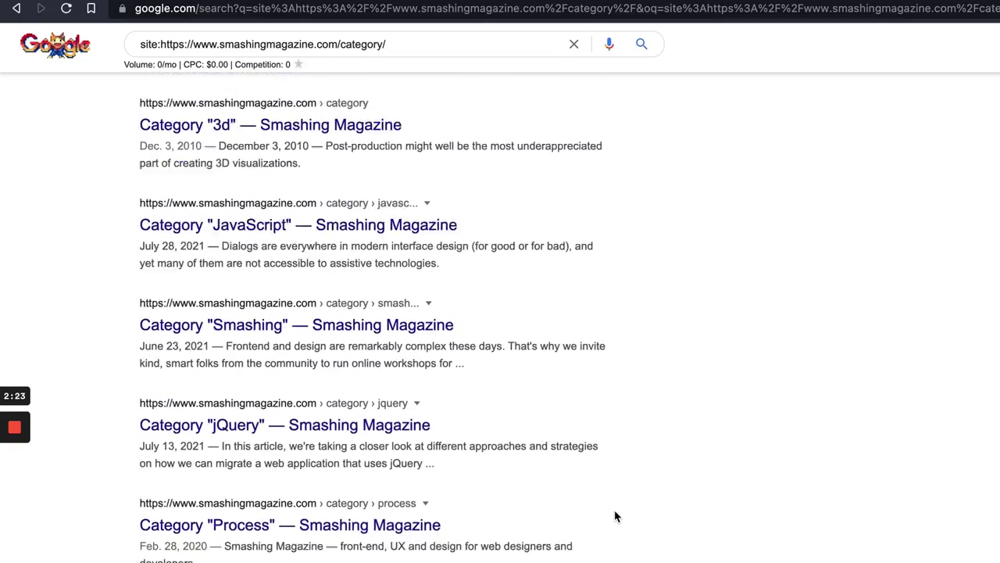
{"action": "scroll", "coordinate": [614, 516], "scroll_direction": "up", "scroll_amount": 10}
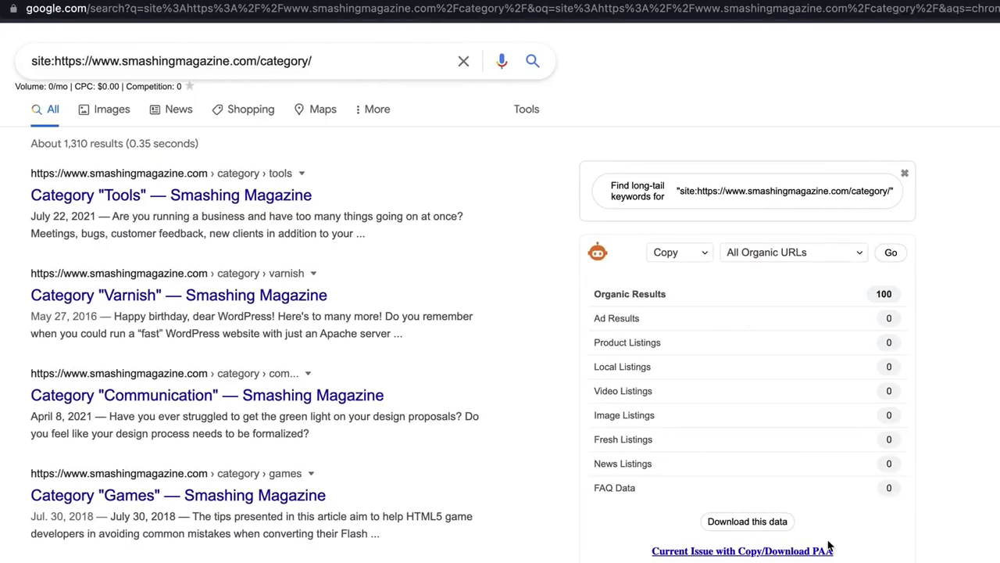
{"action": "scroll", "coordinate": [500, 312], "scroll_direction": "down", "scroll_amount": 20}
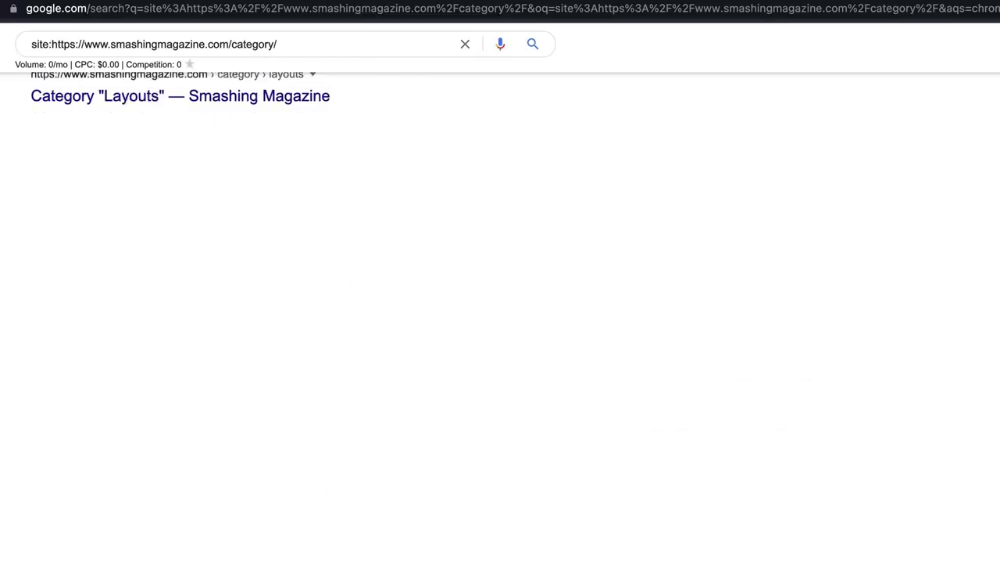
{"action": "scroll", "coordinate": [500, 313], "scroll_direction": "down", "scroll_amount": 3}
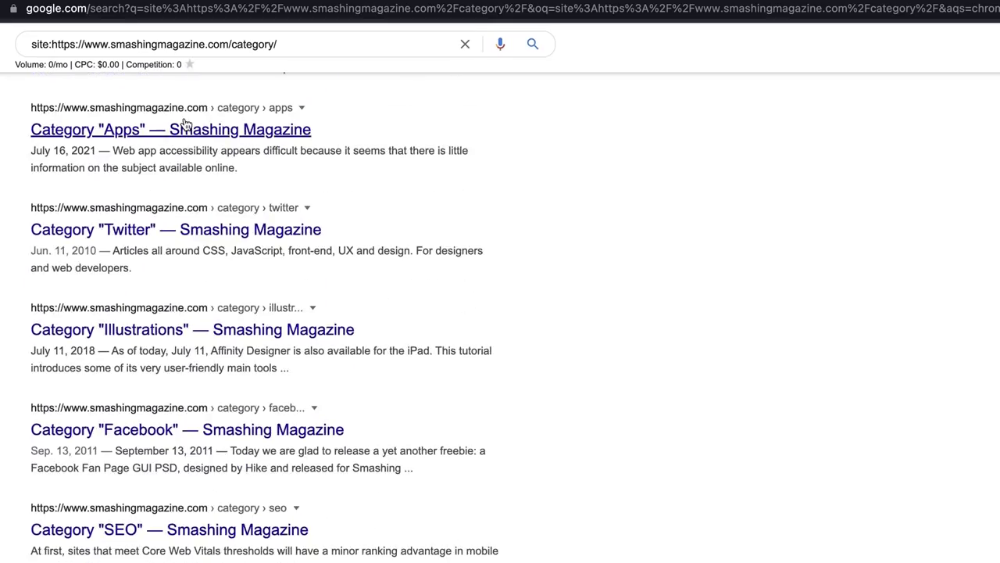
{"action": "key", "text": "ctrl+Tab"}
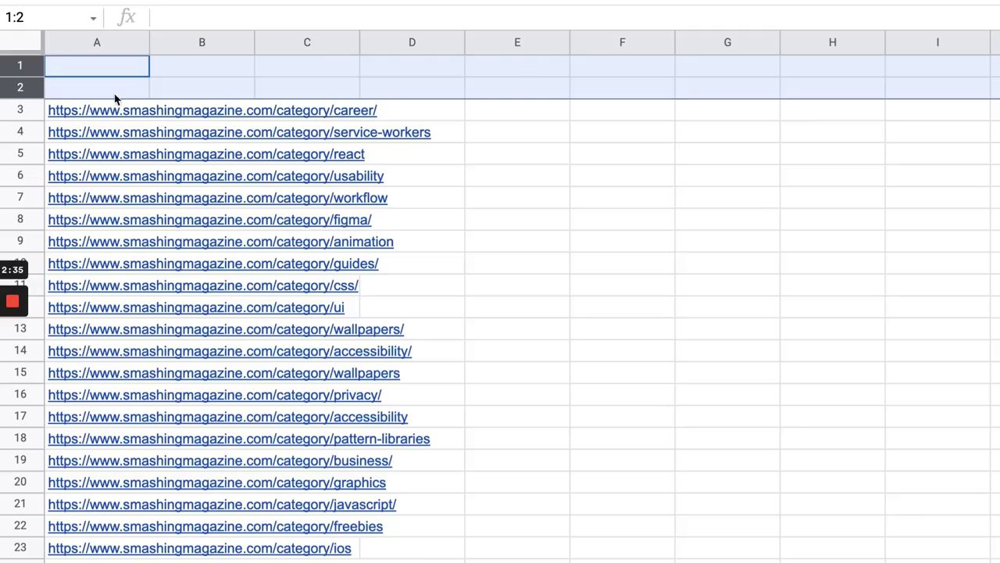
{"action": "left_click", "coordinate": [98, 109]}
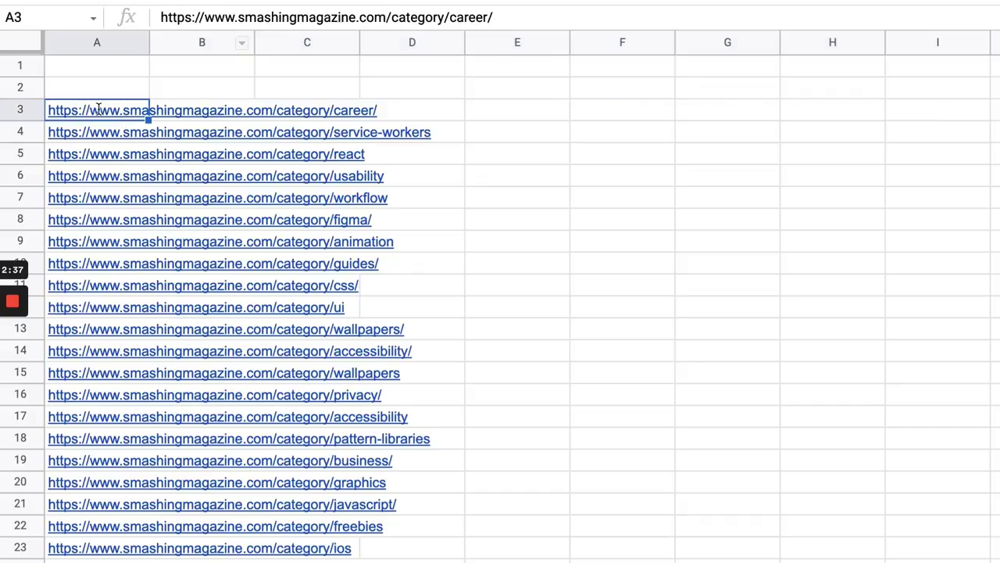
{"action": "double_click", "coordinate": [100, 109]}
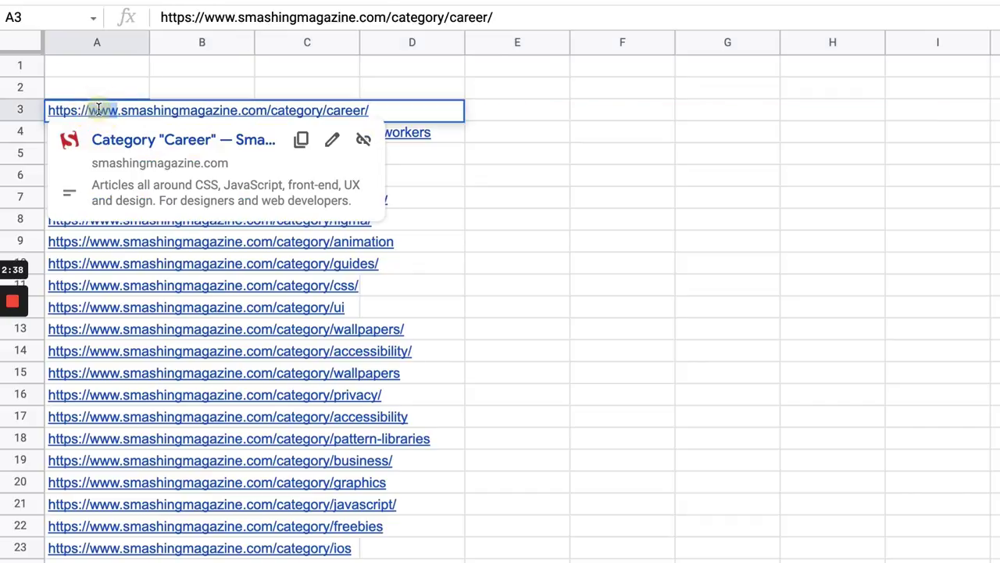
{"action": "right_click", "coordinate": [274, 110]}
{"action": "key", "text": "Escape"}
{"action": "left_click", "coordinate": [271, 110]}
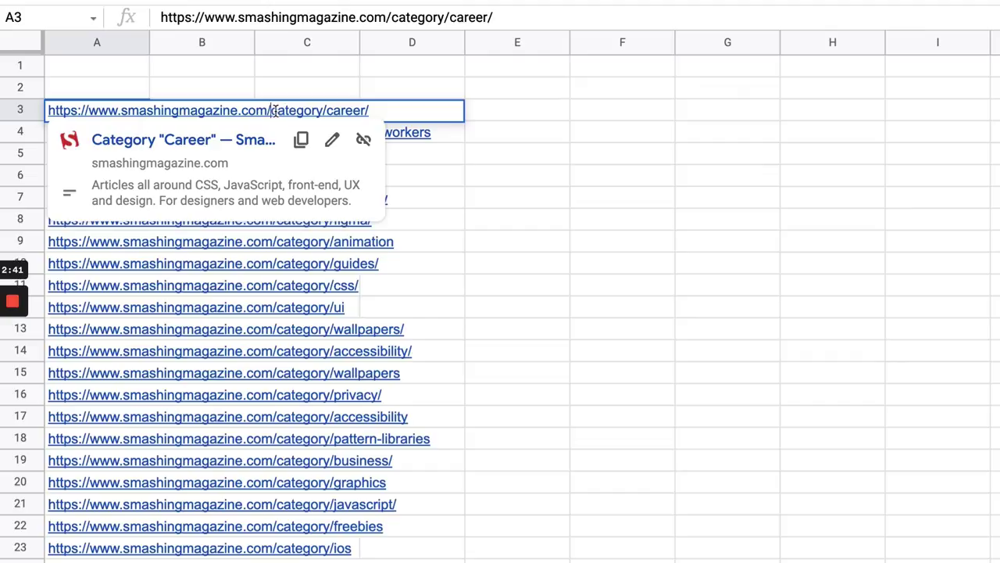
{"action": "left_click_drag", "start_coordinate": [326, 110], "coordinate": [2, 110]}
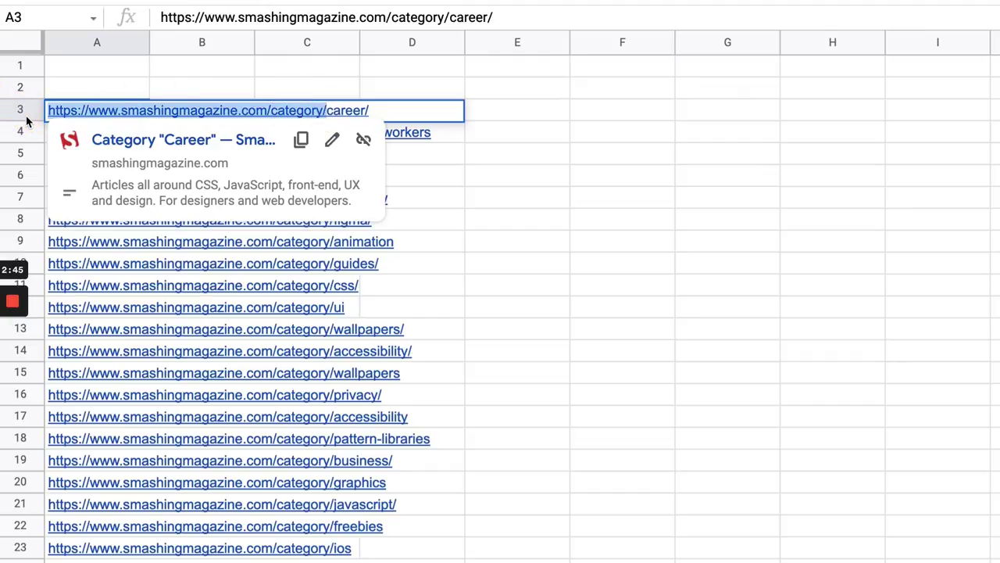
Remove the pasted category URL prefix from every cell with Find and replace
{"action": "left_click", "coordinate": [670, 139]}
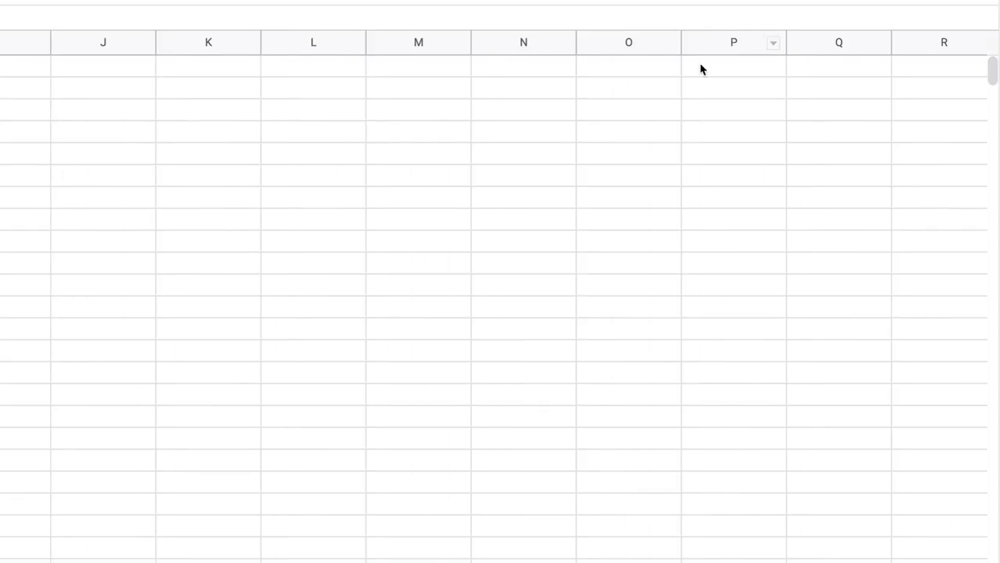
{"action": "key", "text": "ctrl+f"}
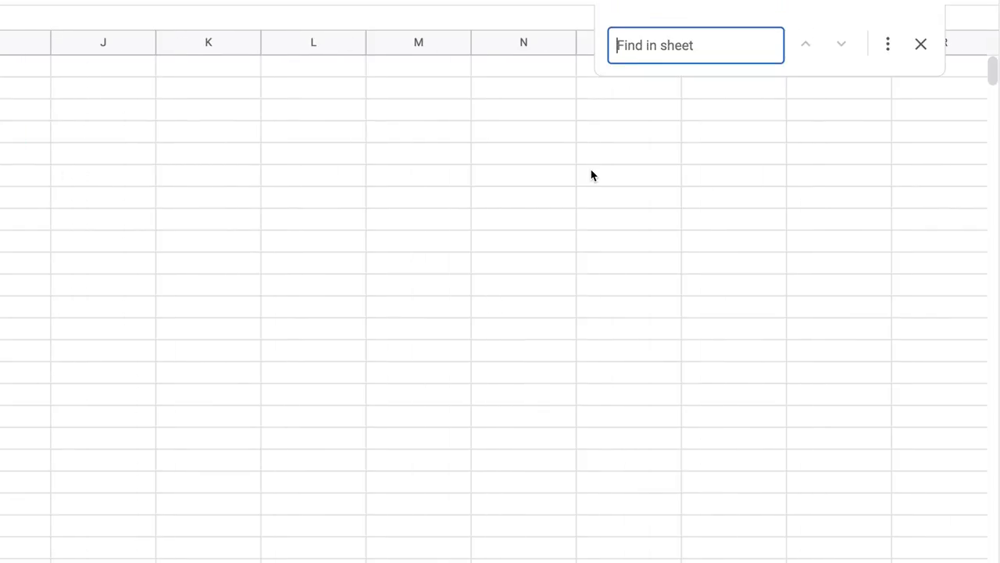
{"action": "key", "text": "ctrl+v"}
{"action": "key", "text": "BackSpace"}
{"action": "key", "text": "BackSpace"}
{"action": "key", "text": "BackSpace"}
{"action": "key", "text": "BackSpace"}
{"action": "key", "text": "BackSpace"}
{"action": "key", "text": "BackSpace"}
{"action": "key", "text": "BackSpace"}
{"action": "key", "text": "BackSpace"}
{"action": "left_click", "coordinate": [890, 45]}
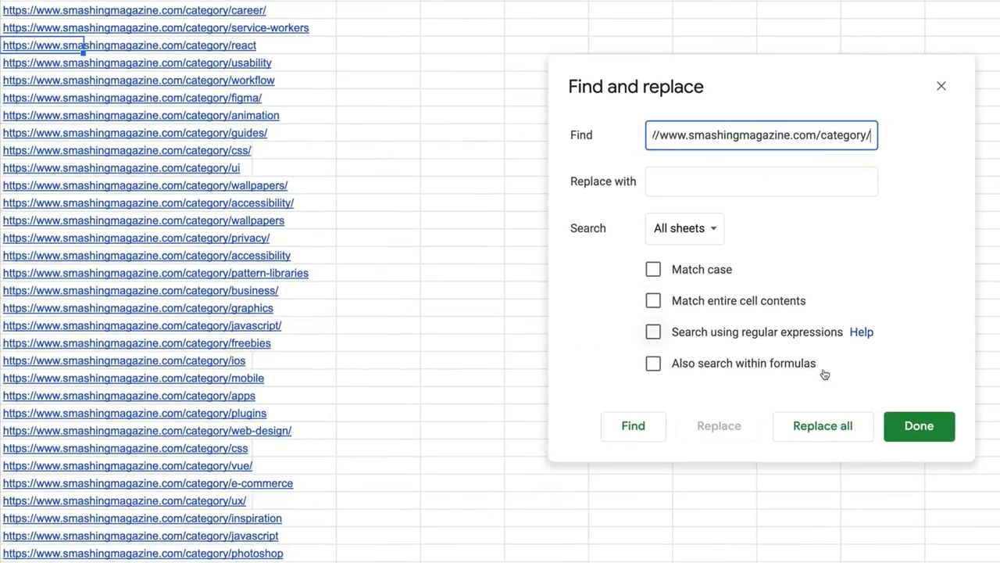
{"action": "left_click", "coordinate": [815, 425]}
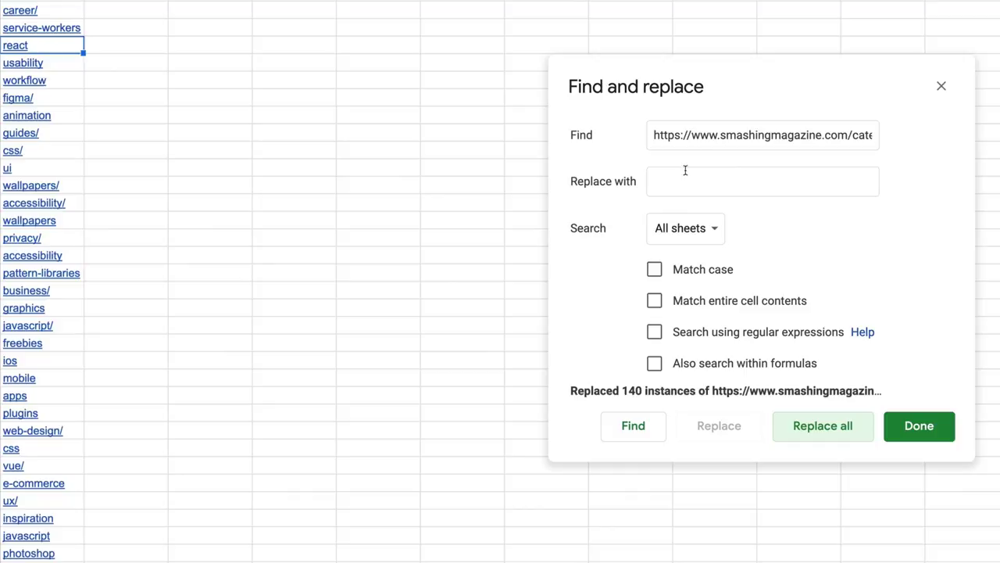
Strip every '/' from the entries in column A
{"action": "left_click", "coordinate": [698, 134]}
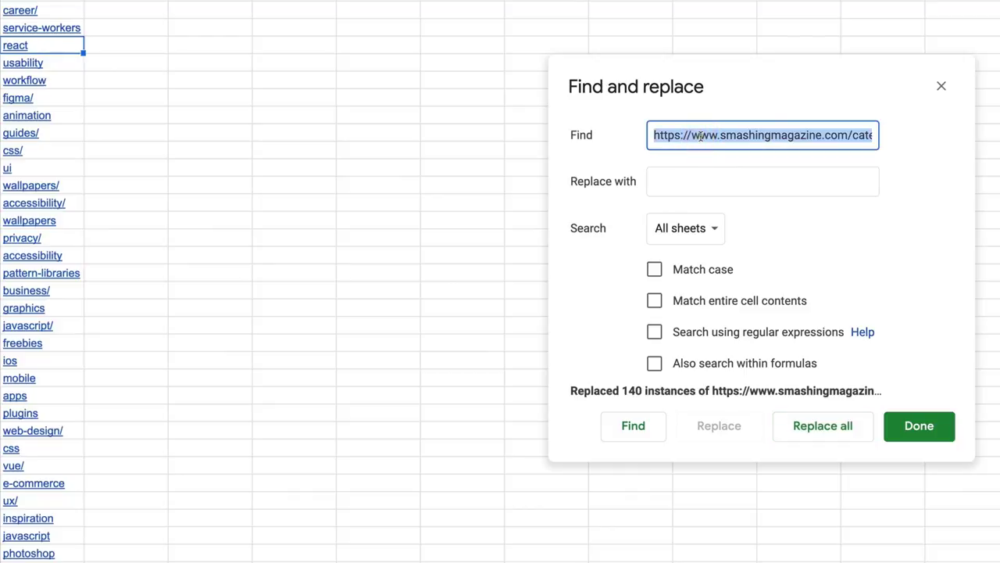
{"action": "type", "text": "/"}
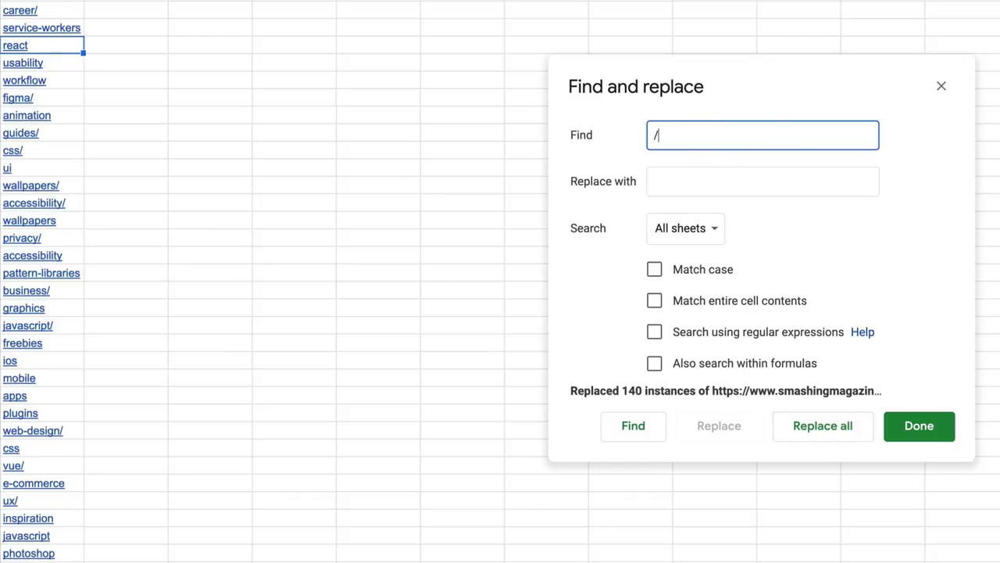
{"action": "left_click", "coordinate": [818, 436]}
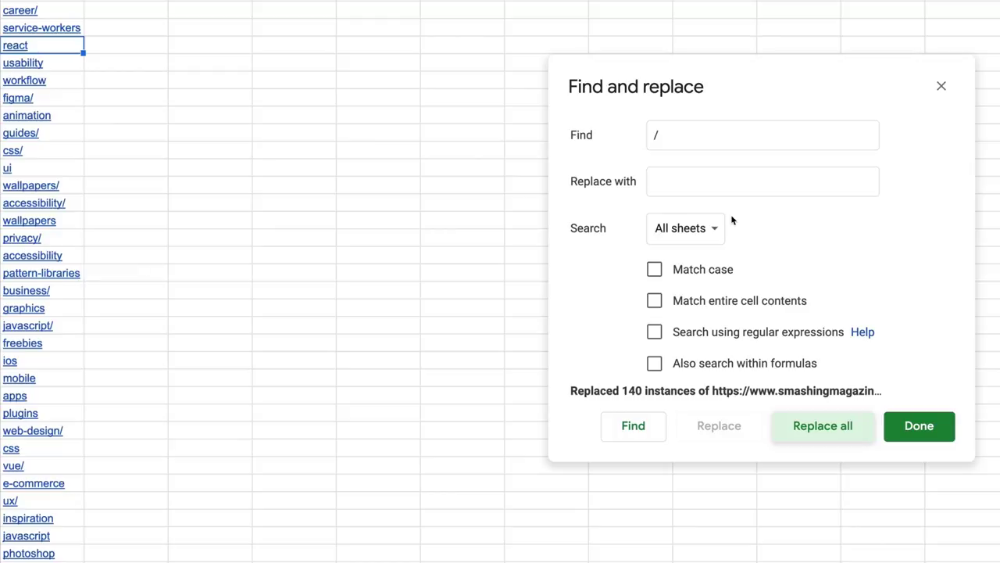
Replace every hyphen with a space, giving names like 'service workers' and 'web design'
{"action": "left_click", "coordinate": [722, 138]}
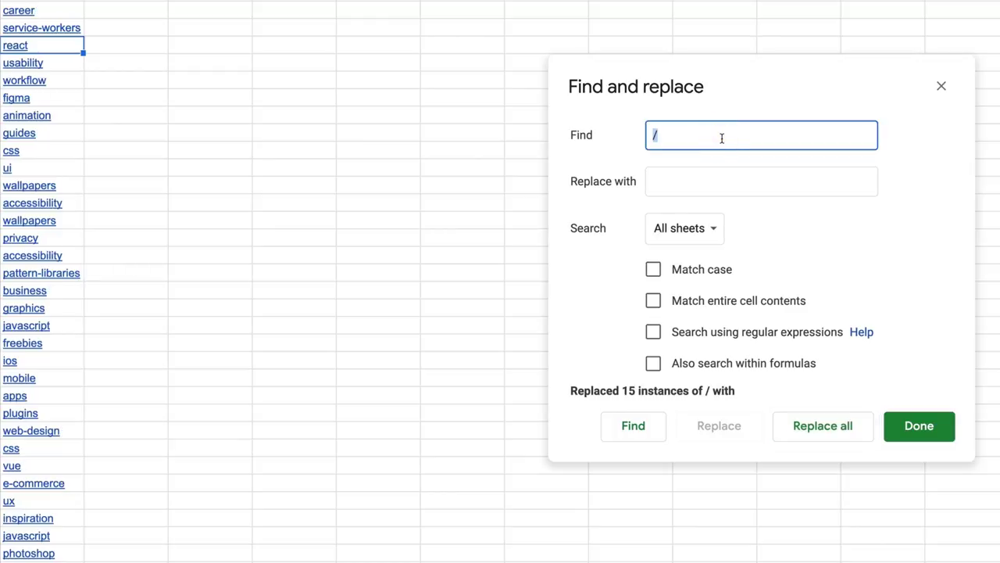
{"action": "left_click", "coordinate": [724, 179]}
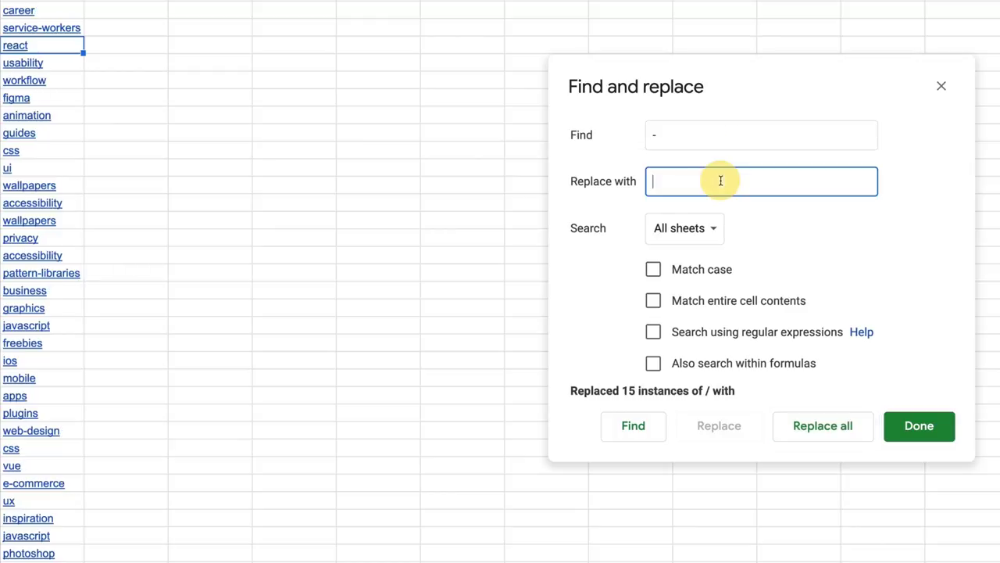
{"action": "left_click", "coordinate": [815, 436]}
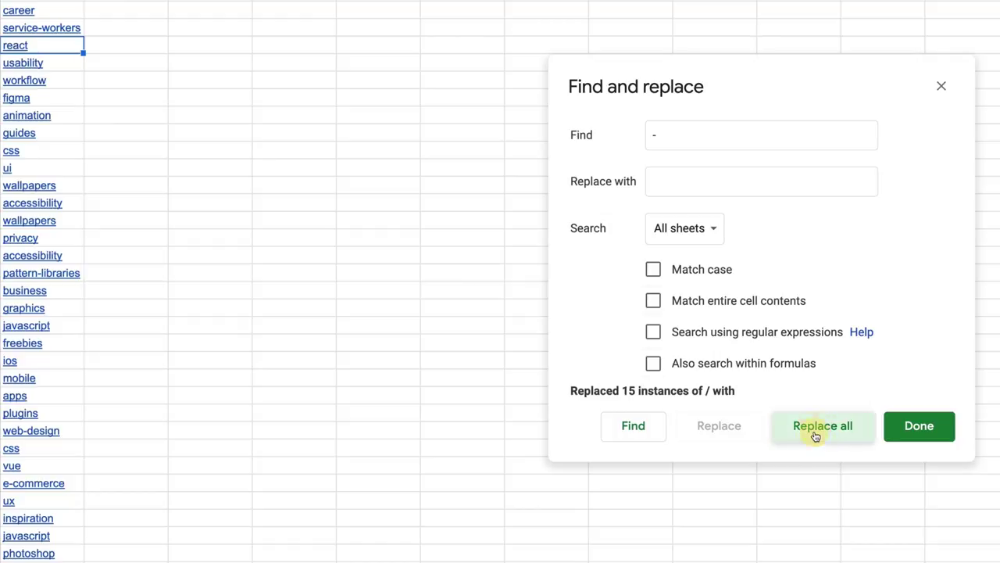
{"action": "key", "text": "Escape"}
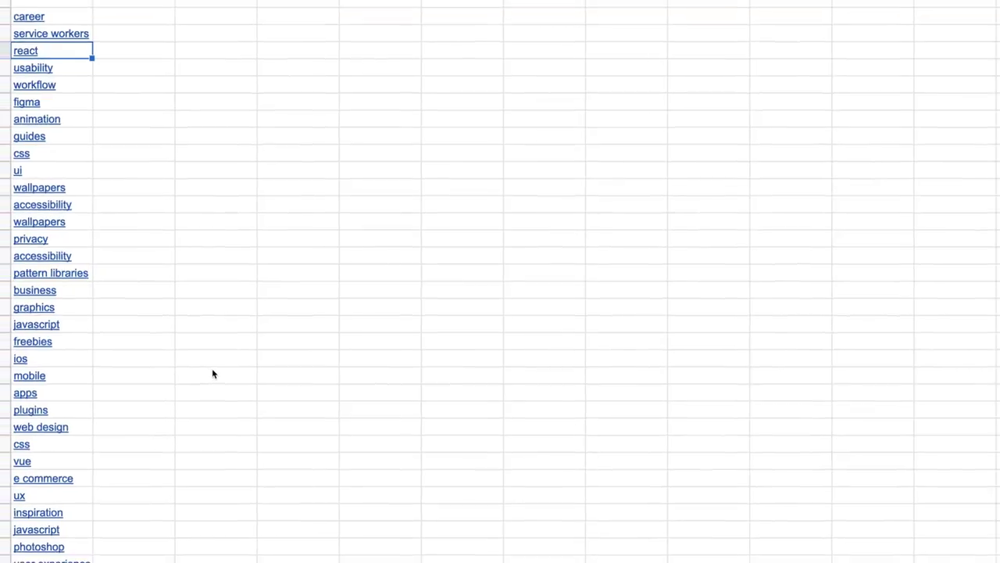
{"action": "scroll", "coordinate": [202, 372], "scroll_direction": "down", "scroll_amount": 5}
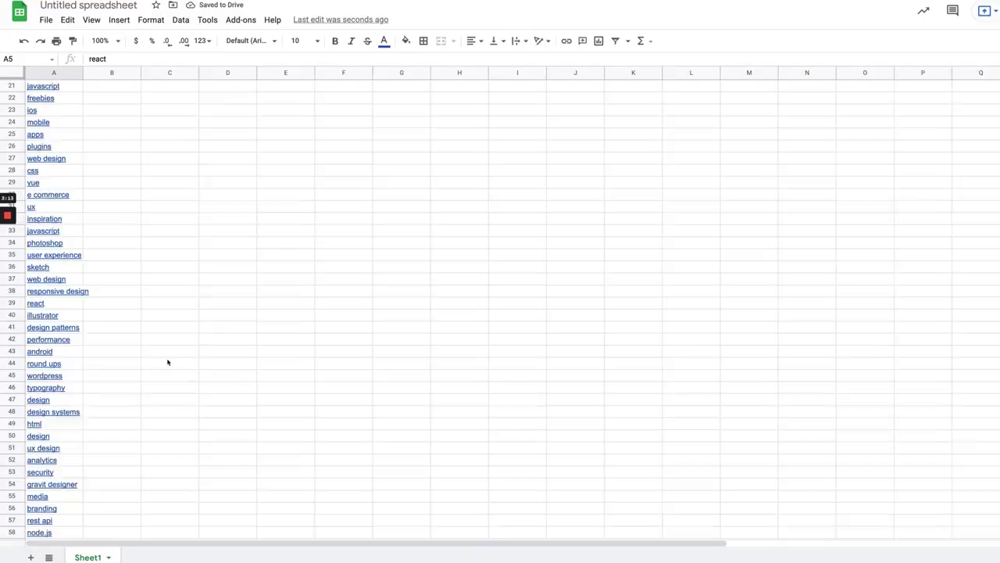
{"action": "scroll", "coordinate": [183, 363], "scroll_direction": "down", "scroll_amount": 8}
{"action": "scroll", "coordinate": [164, 361], "scroll_direction": "down", "scroll_amount": 2}
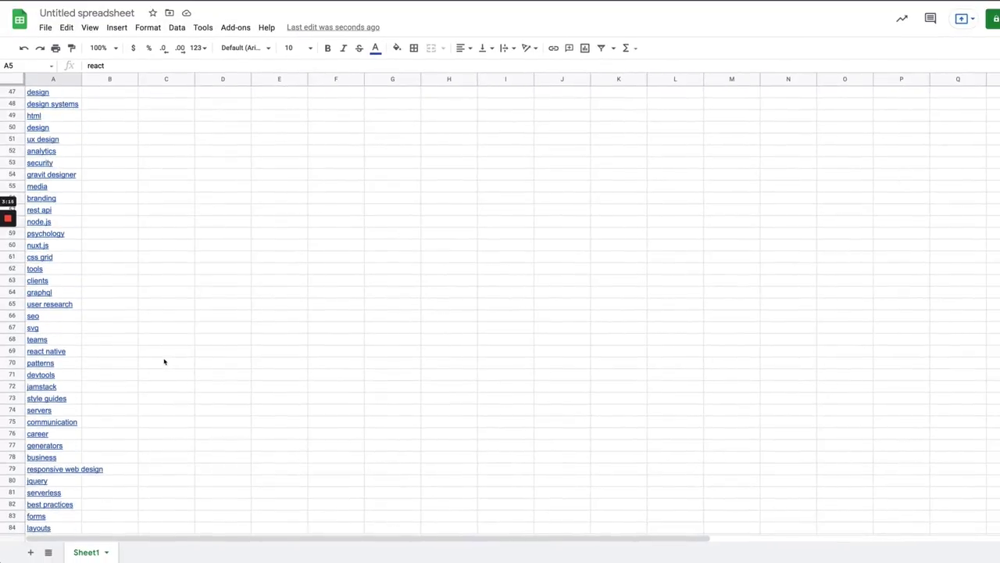
{"action": "scroll", "coordinate": [165, 361], "scroll_direction": "down", "scroll_amount": 1}
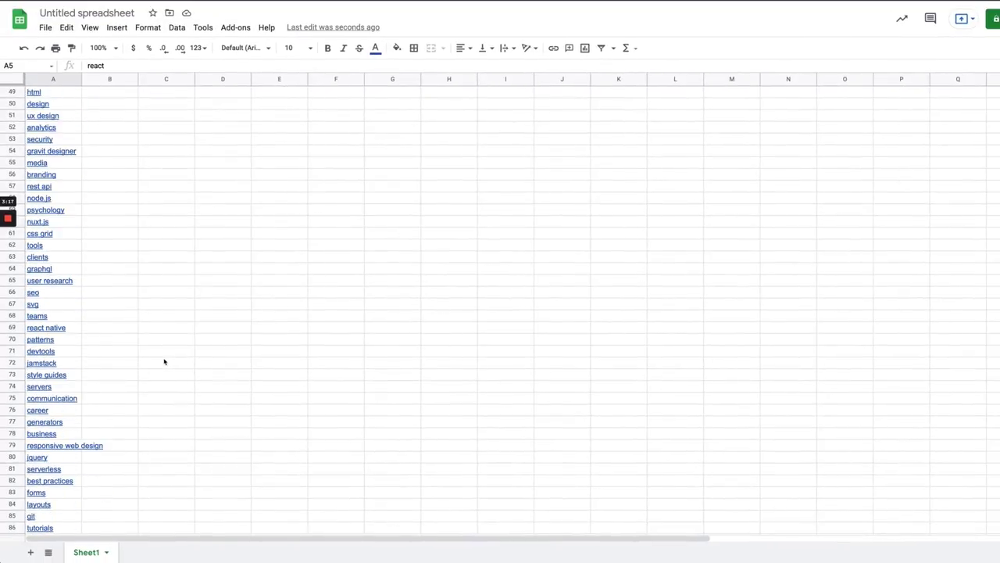
{"action": "scroll", "coordinate": [164, 361], "scroll_direction": "up", "scroll_amount": 15}
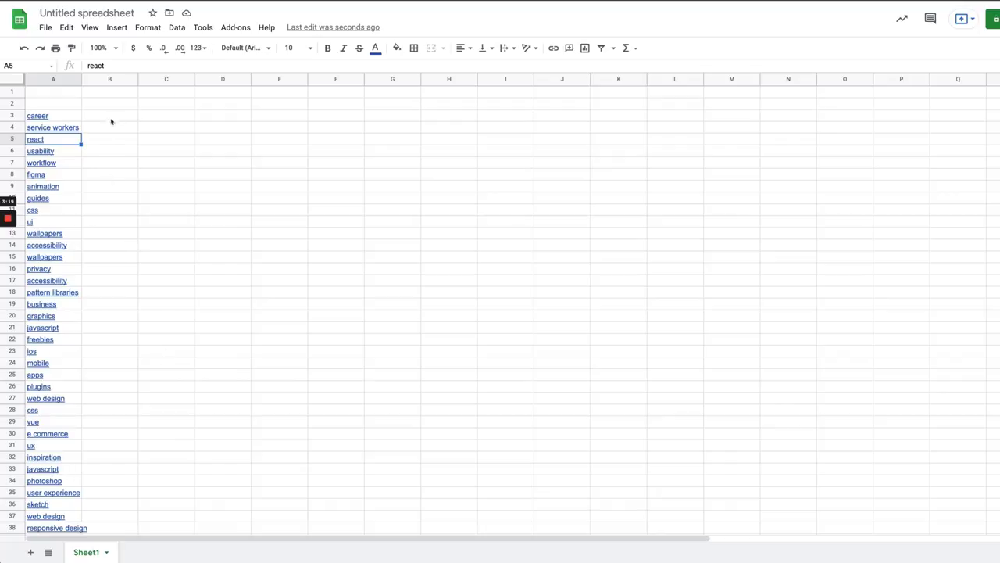
Enter =CONCATENATE(A3," template") in B3 so it shows 'career template'
{"action": "left_click", "coordinate": [109, 116]}
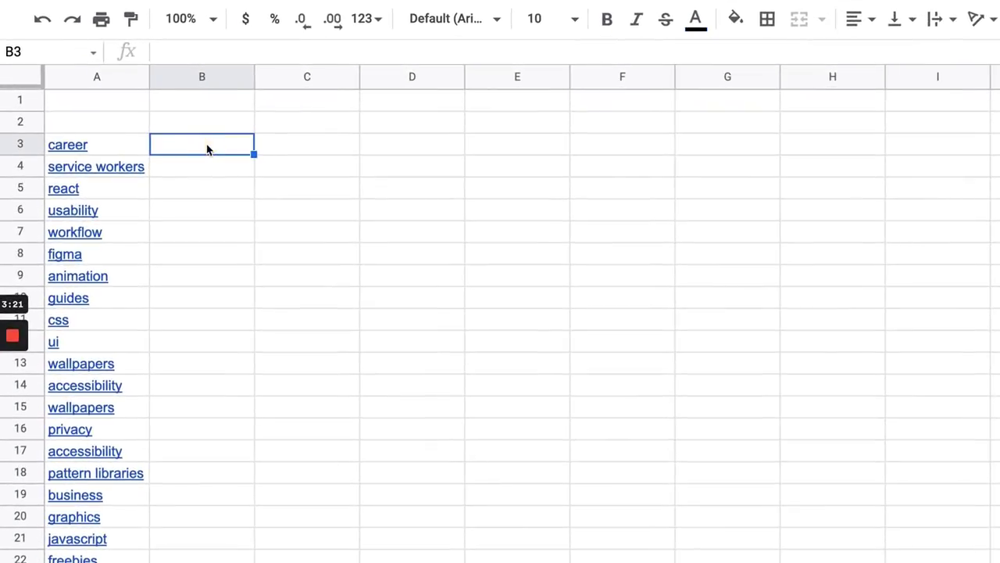
{"action": "double_click", "coordinate": [206, 143]}
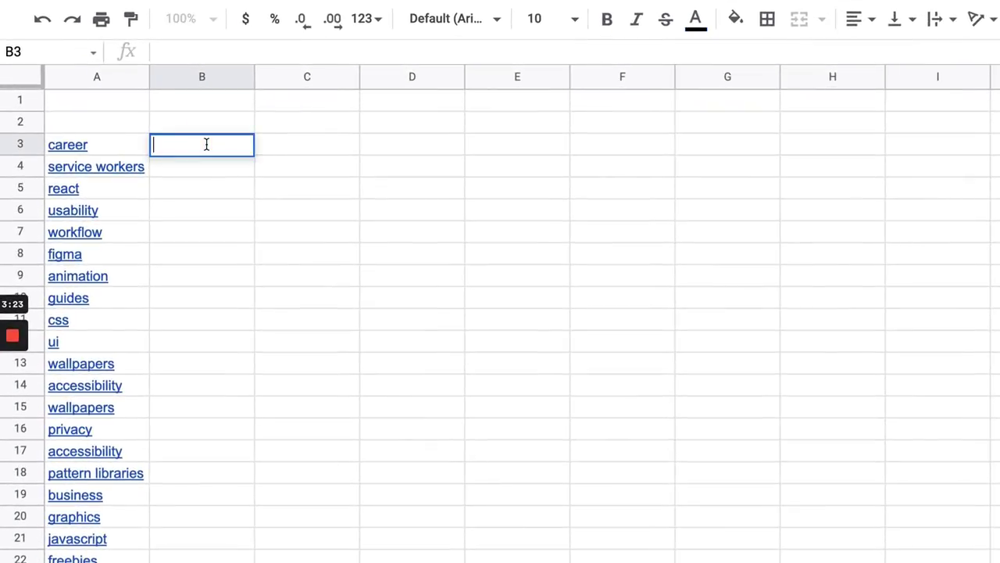
{"action": "type", "text": "=conc"}
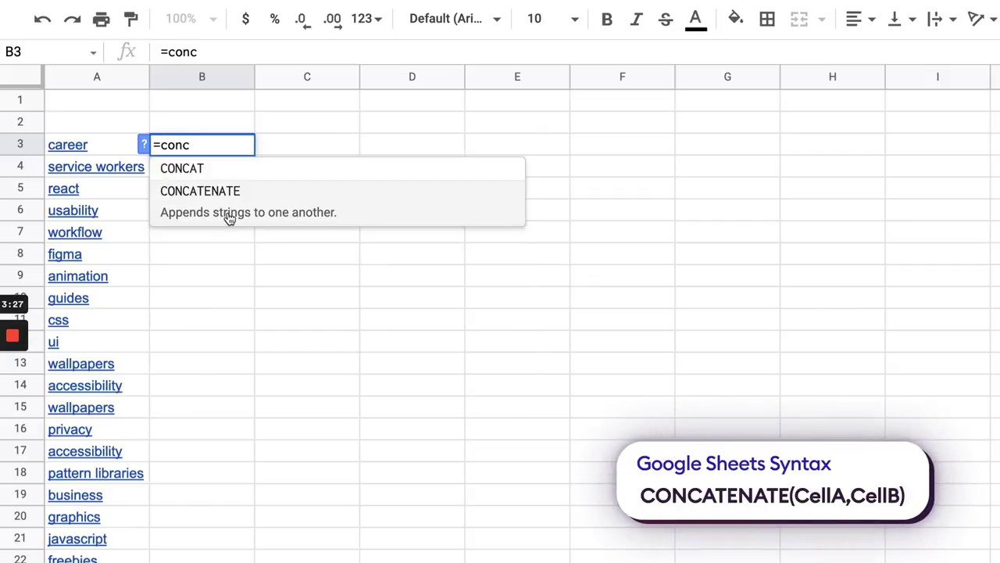
{"action": "left_click", "coordinate": [227, 206]}
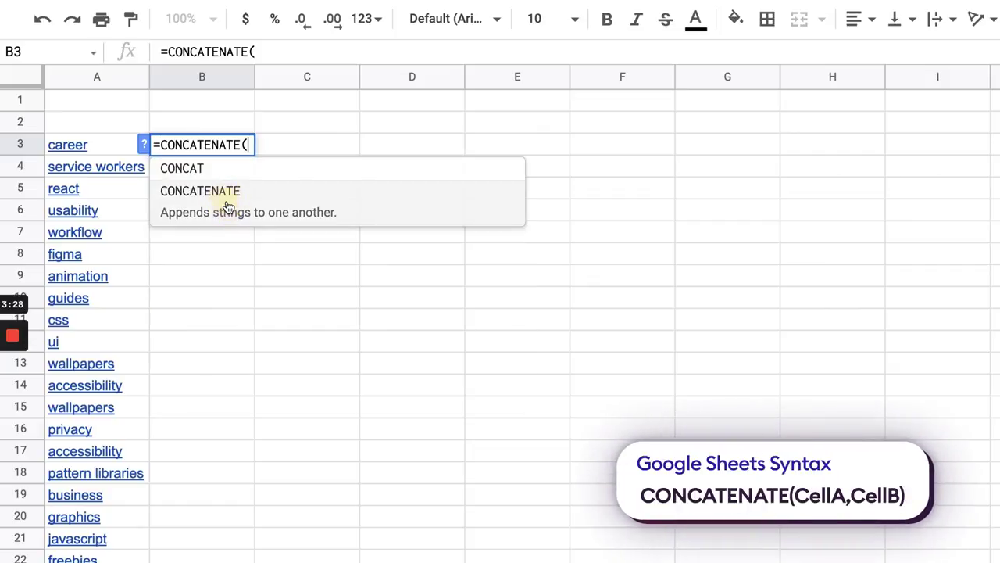
{"action": "left_click", "coordinate": [99, 148]}
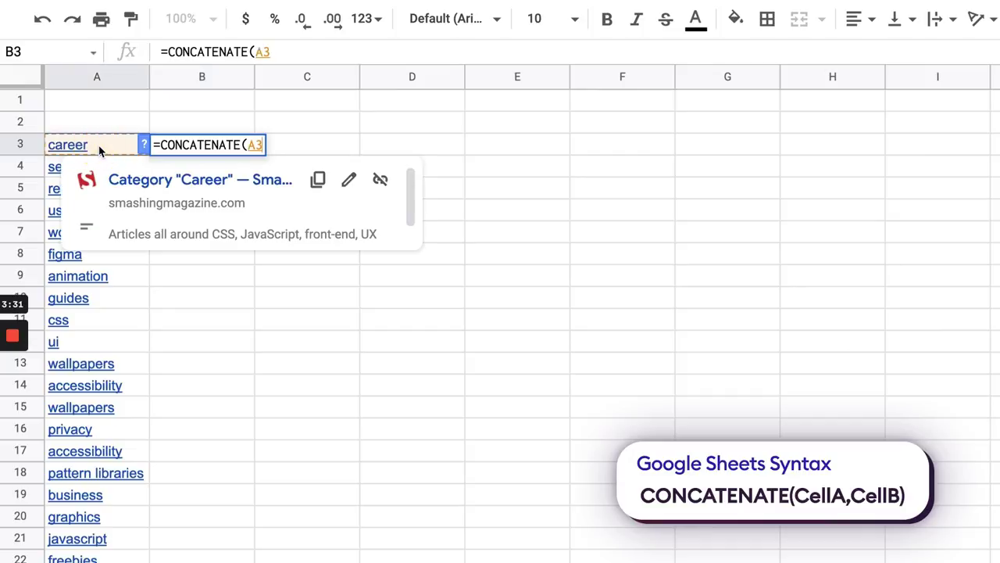
{"action": "type", "text": ", "}
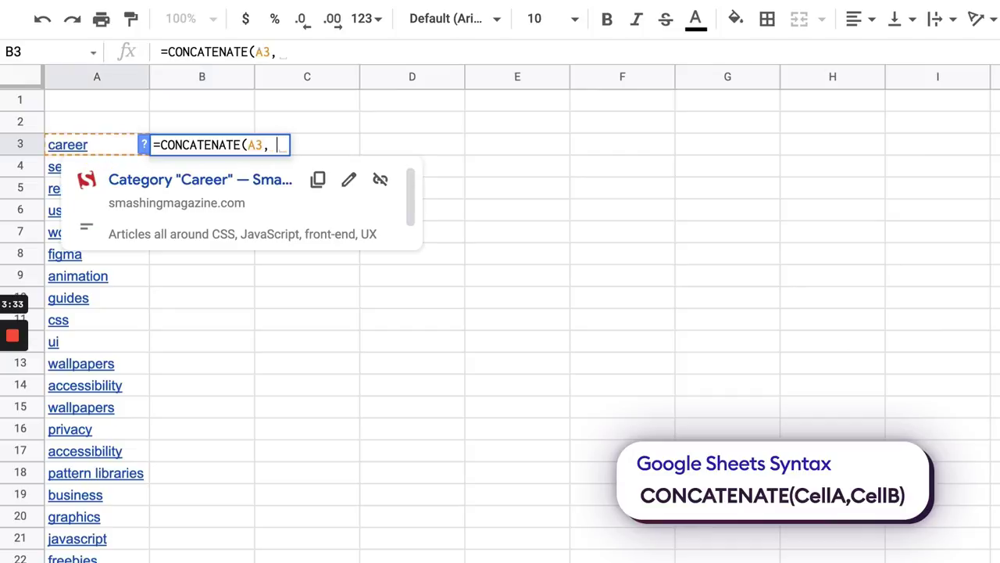
{"action": "type", "text": "\" "}
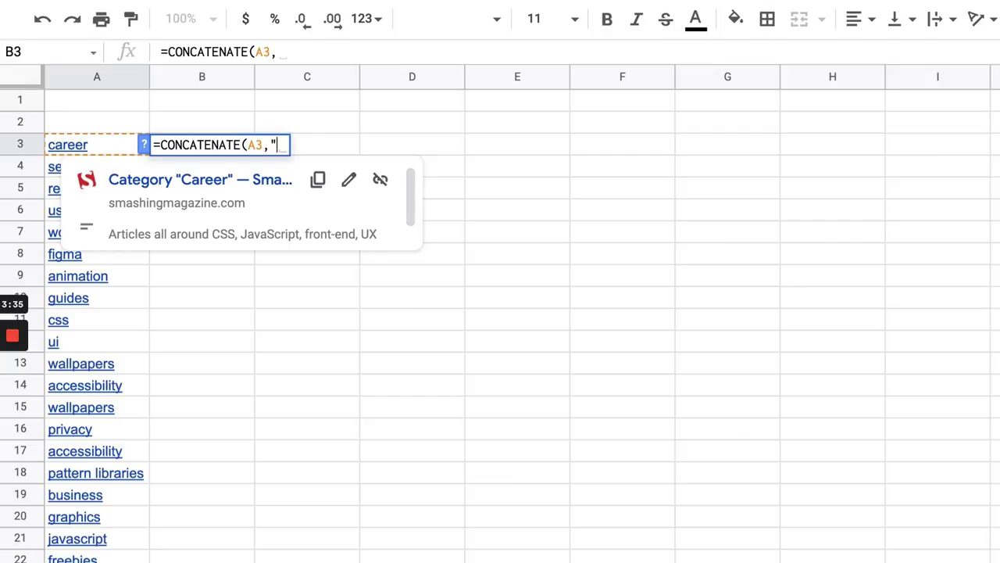
{"action": "type", "text": "template\""}
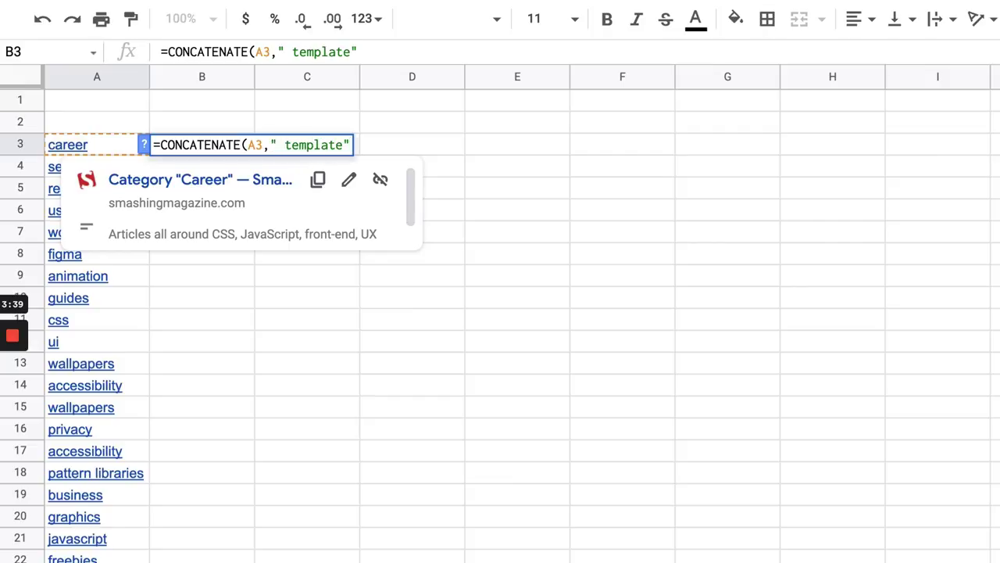
{"action": "type", "text": ")"}
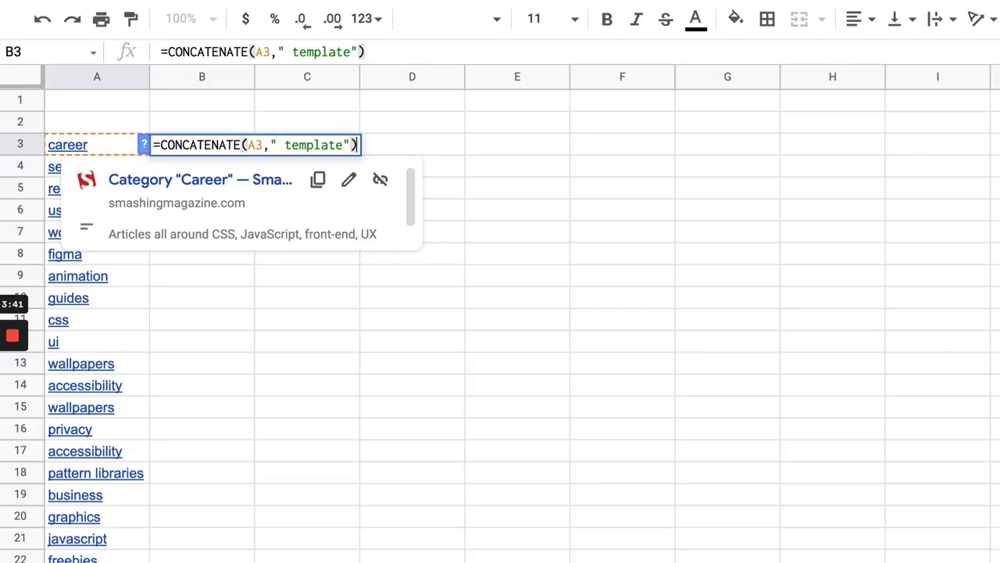
{"action": "key", "text": "Return"}
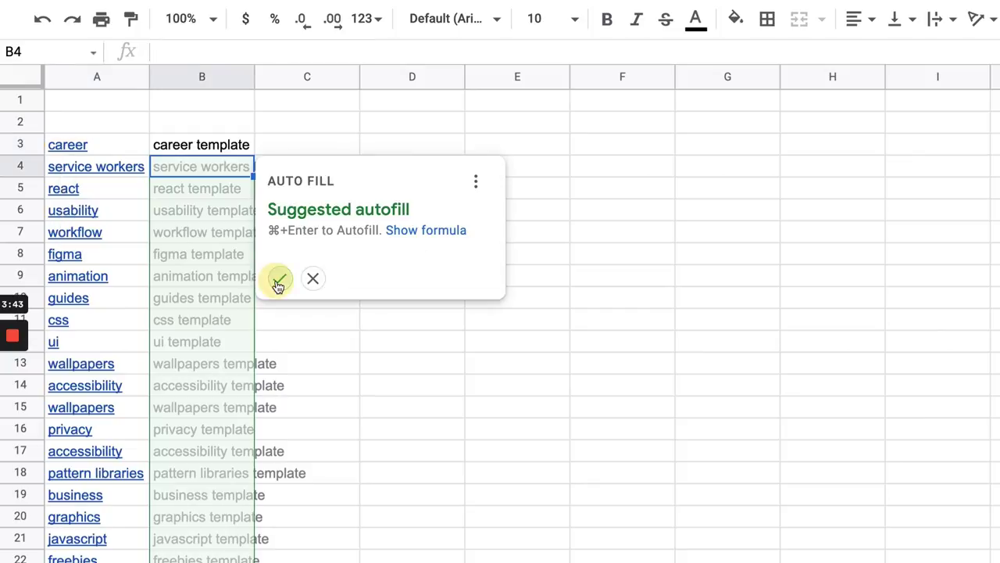
Accept the autofill suggestion to fill column B with template keywords for every row
{"action": "left_click", "coordinate": [278, 282]}
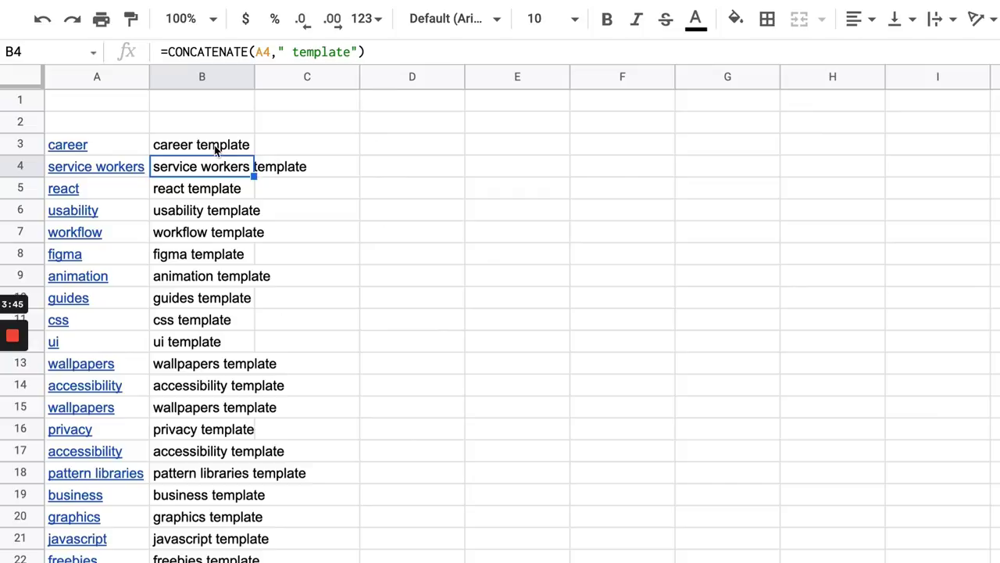
{"action": "key", "text": "Up"}
{"action": "scroll", "coordinate": [225, 465], "scroll_direction": "down", "scroll_amount": 1}
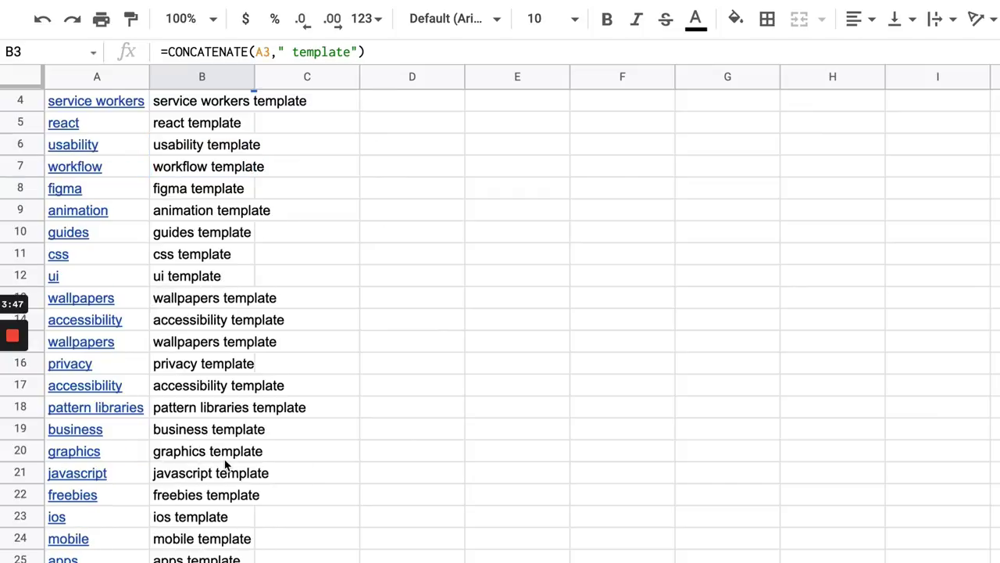
{"action": "scroll", "coordinate": [225, 465], "scroll_direction": "down", "scroll_amount": 6}
{"action": "scroll", "coordinate": [225, 465], "scroll_direction": "up", "scroll_amount": 7}
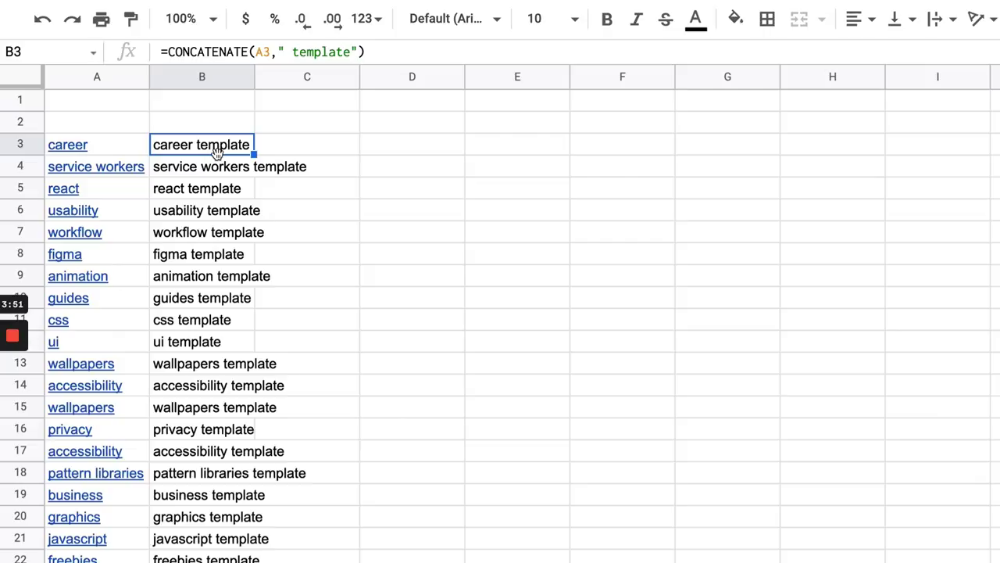
Copy B3:B142 and open Keywords Everywhere's Bulk Keywords Data tool
{"action": "key", "text": "ctrl+shift+Down"}
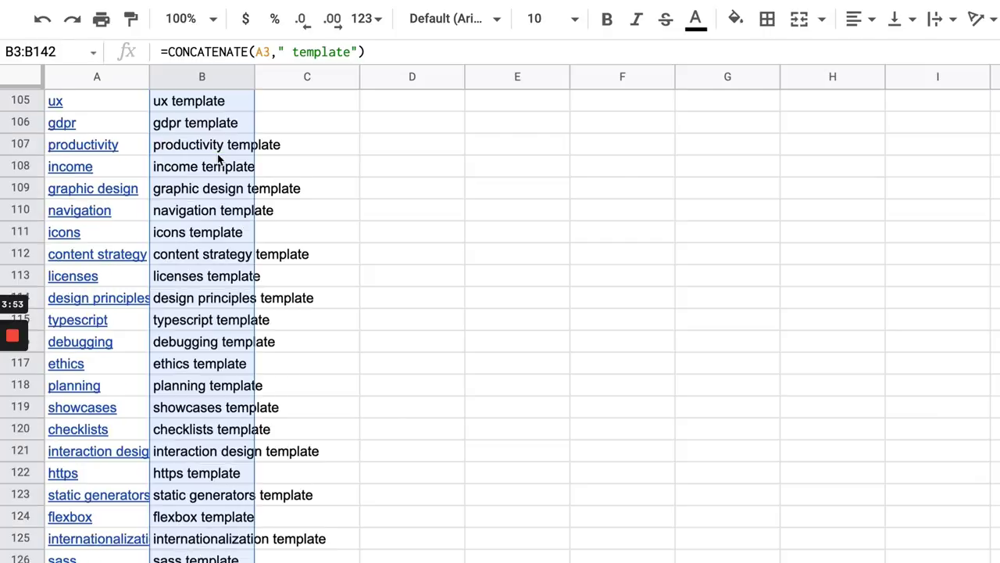
{"action": "key", "text": "ctrl+c"}
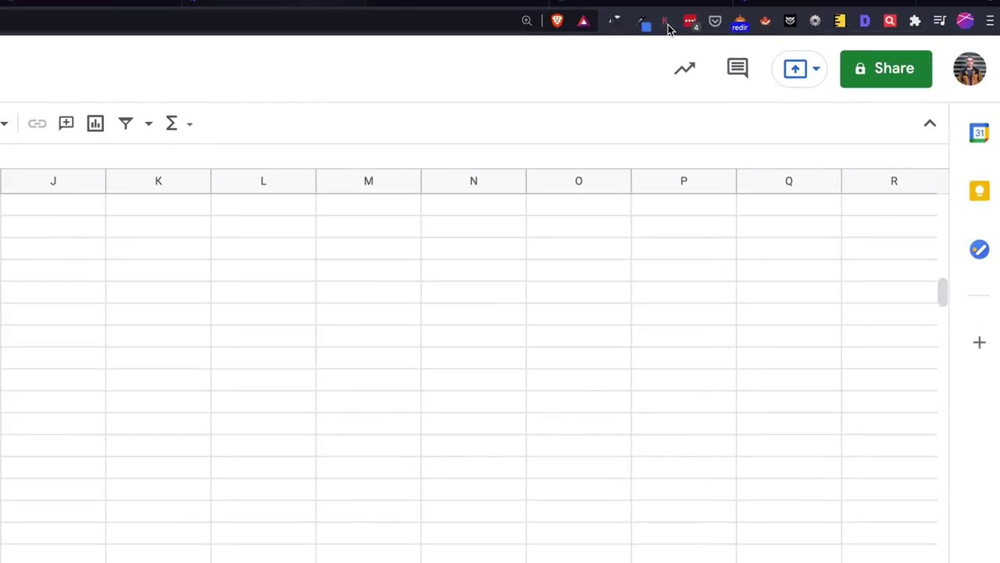
{"action": "left_click", "coordinate": [666, 25]}
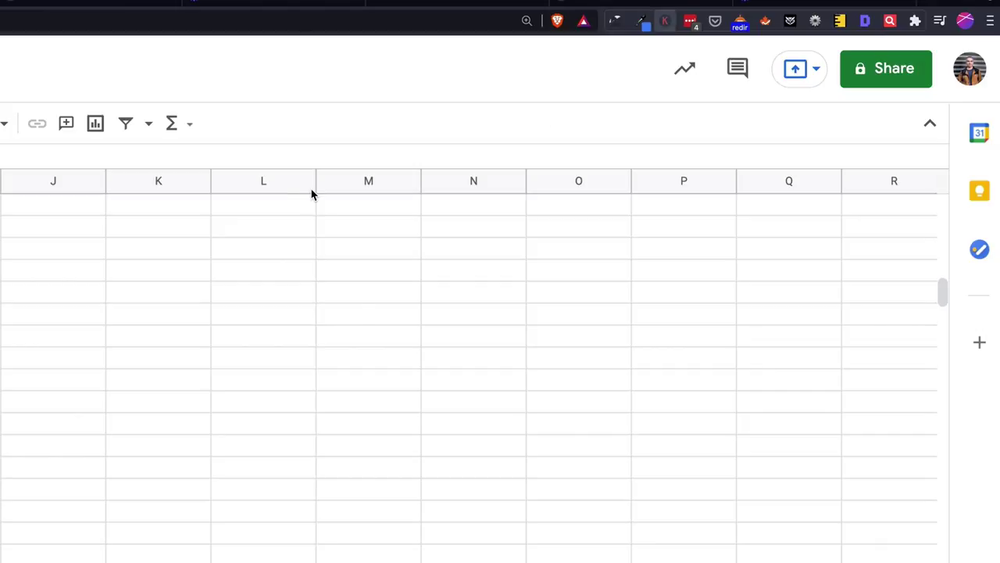
{"action": "left_click", "coordinate": [380, 168]}
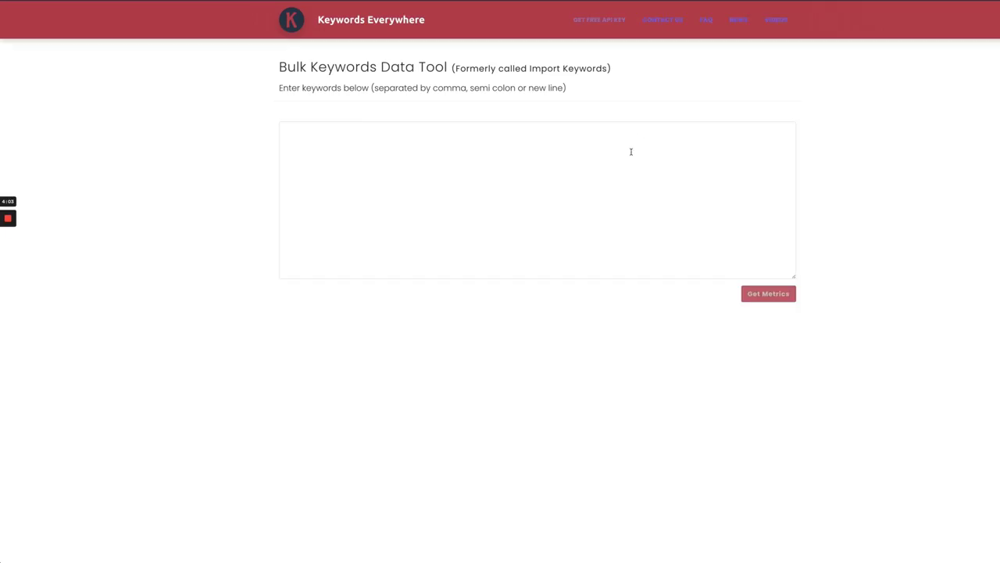
Paste the template keywords into the bulk tool's box and run Get Metrics
{"action": "left_click", "coordinate": [446, 159]}
{"action": "key", "text": "ctrl+v"}
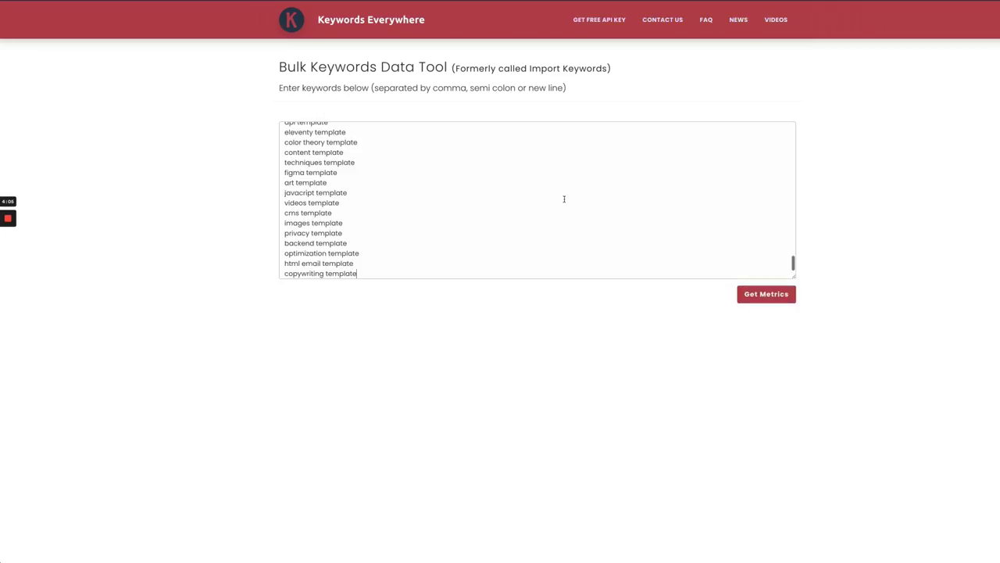
{"action": "left_click", "coordinate": [757, 296]}
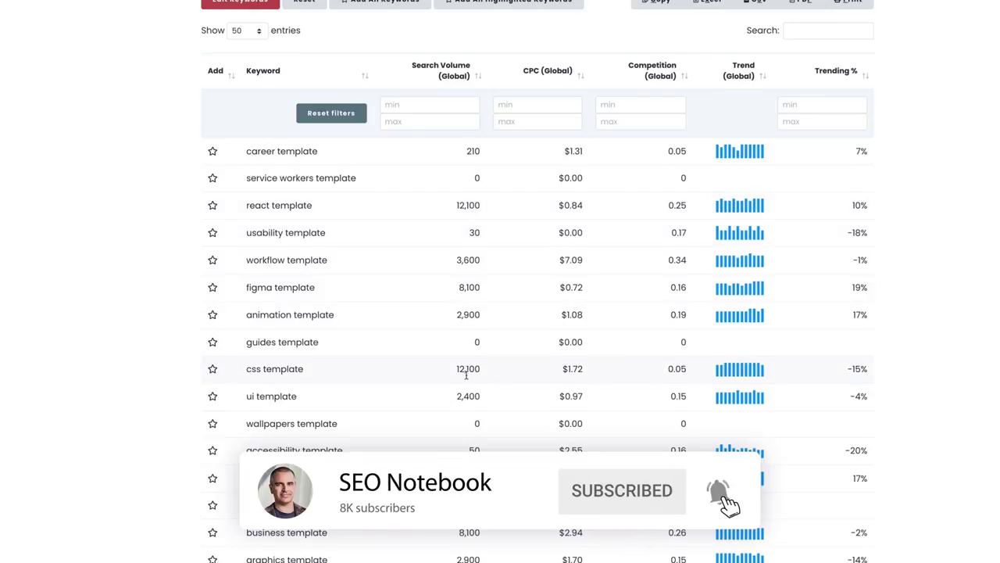
Review the 127 keyword result rows and copy the entire metrics table
{"action": "scroll", "coordinate": [466, 375], "scroll_direction": "down", "scroll_amount": 1}
{"action": "scroll", "coordinate": [466, 376], "scroll_direction": "down", "scroll_amount": 1}
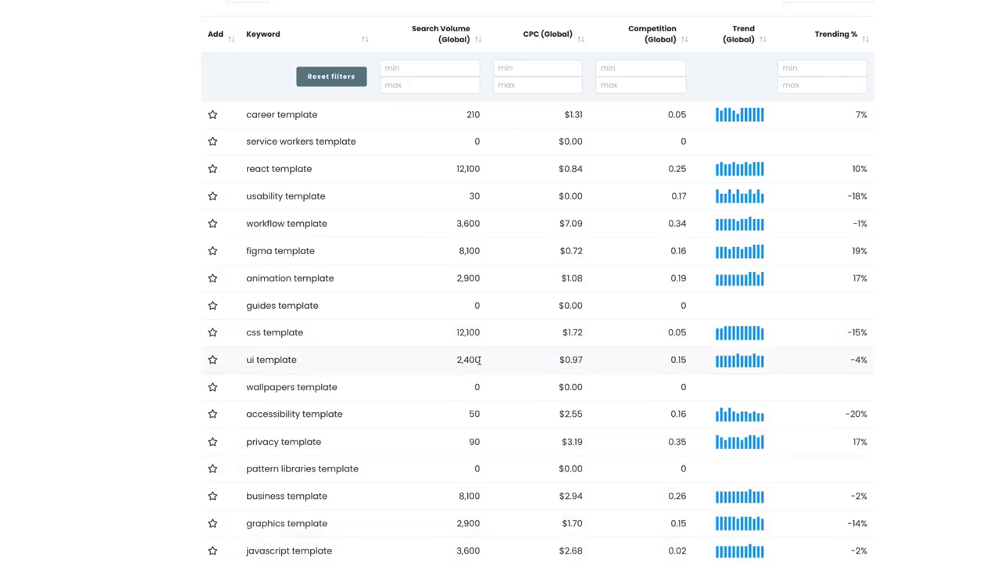
{"action": "scroll", "coordinate": [479, 359], "scroll_direction": "down", "scroll_amount": 3}
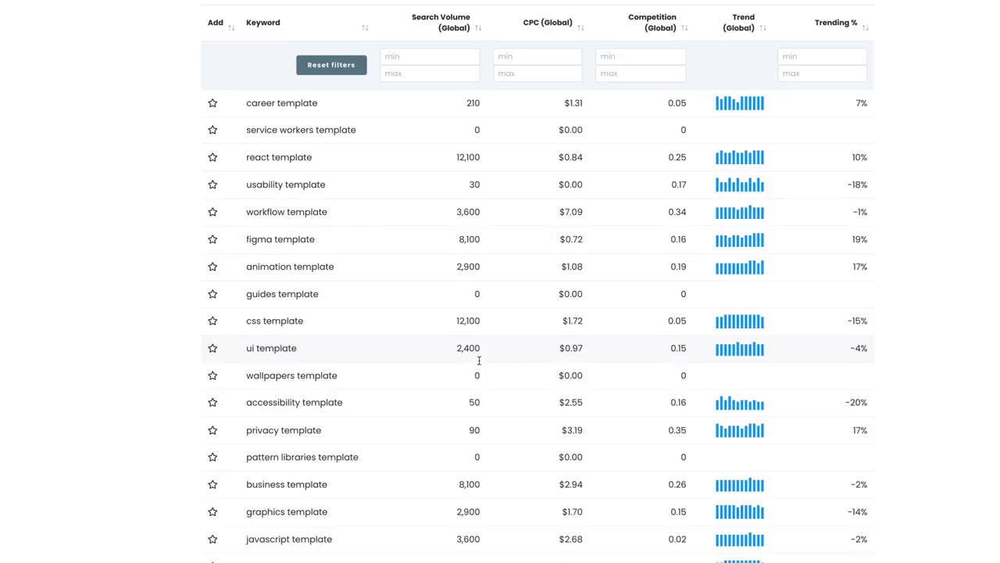
{"action": "scroll", "coordinate": [479, 359], "scroll_direction": "down", "scroll_amount": 5}
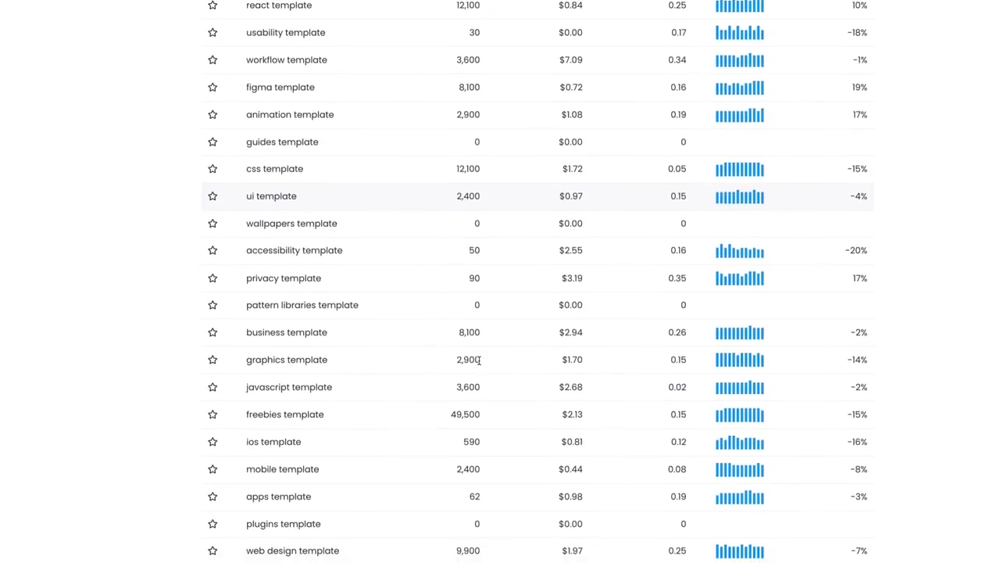
{"action": "scroll", "coordinate": [478, 360], "scroll_direction": "down", "scroll_amount": 1}
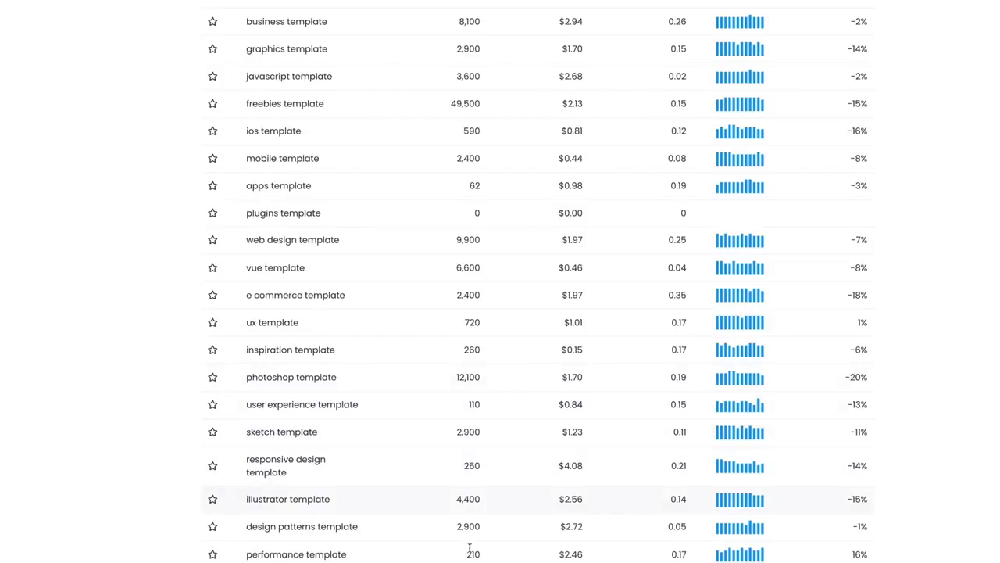
{"action": "scroll", "coordinate": [469, 528], "scroll_direction": "up", "scroll_amount": 7}
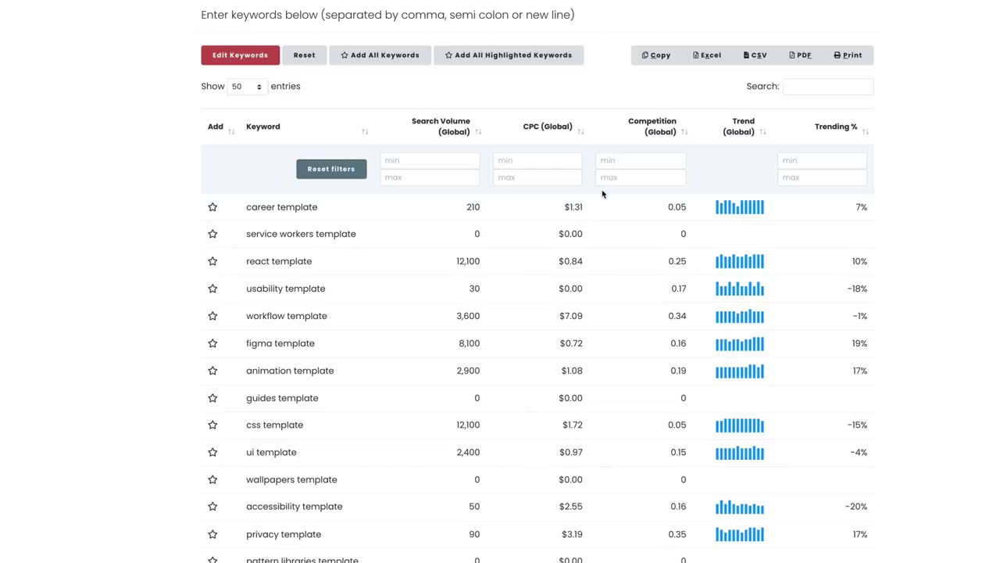
{"action": "left_click", "coordinate": [655, 56]}
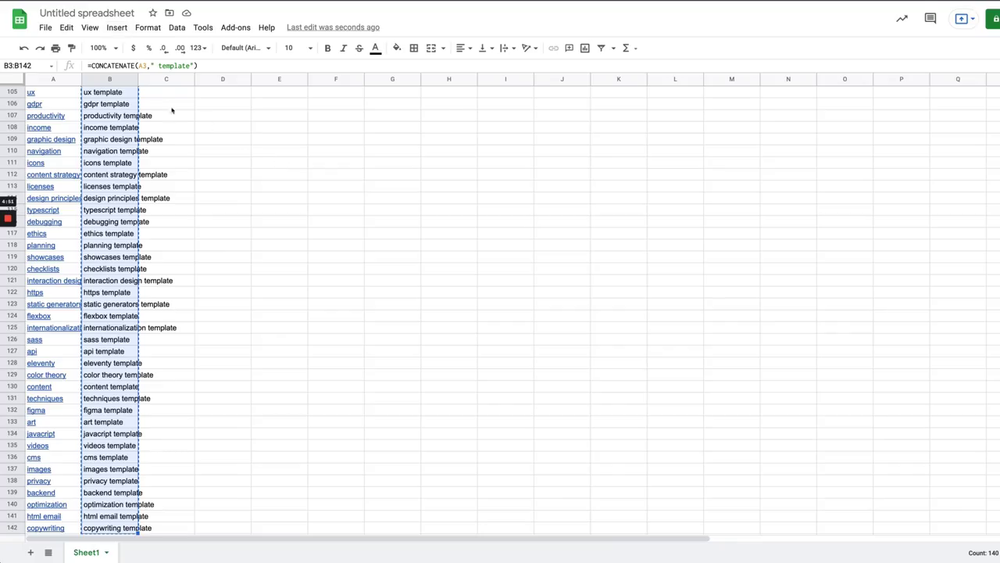
Paste the Keywords Everywhere metrics into the sheet starting at C1
{"action": "scroll", "coordinate": [166, 131], "scroll_direction": "up", "scroll_amount": 20}
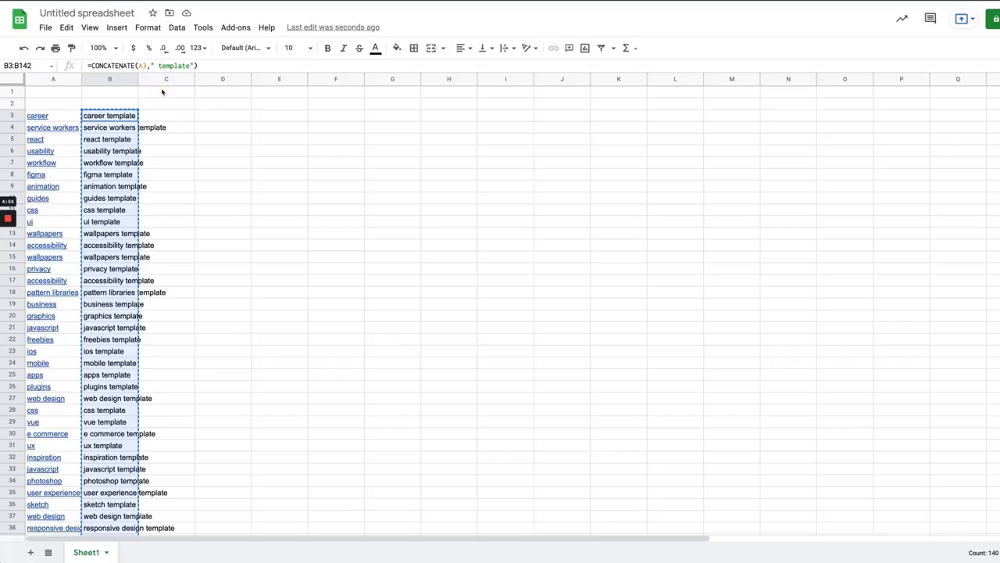
{"action": "left_click", "coordinate": [160, 95]}
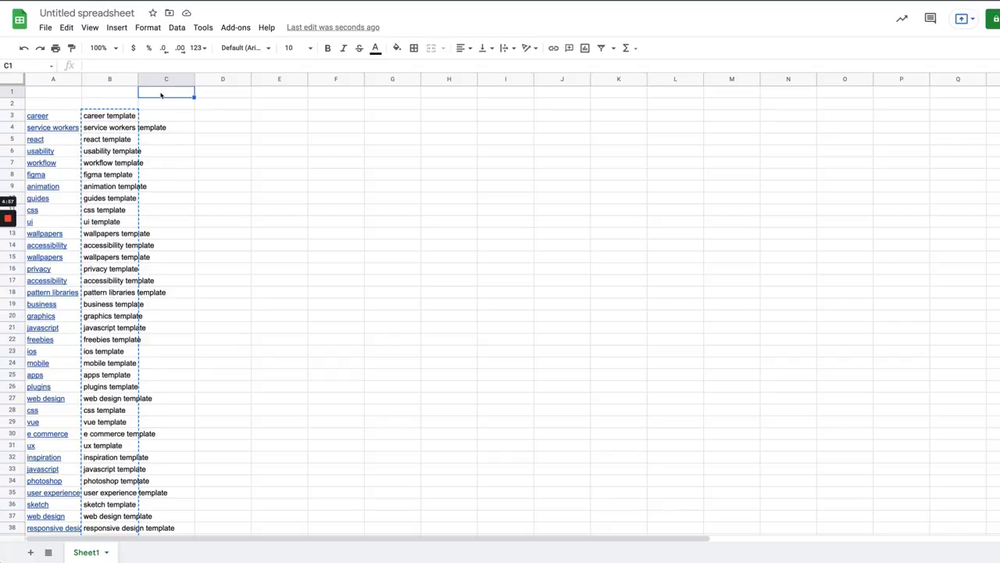
{"action": "key", "text": "ctrl+v"}
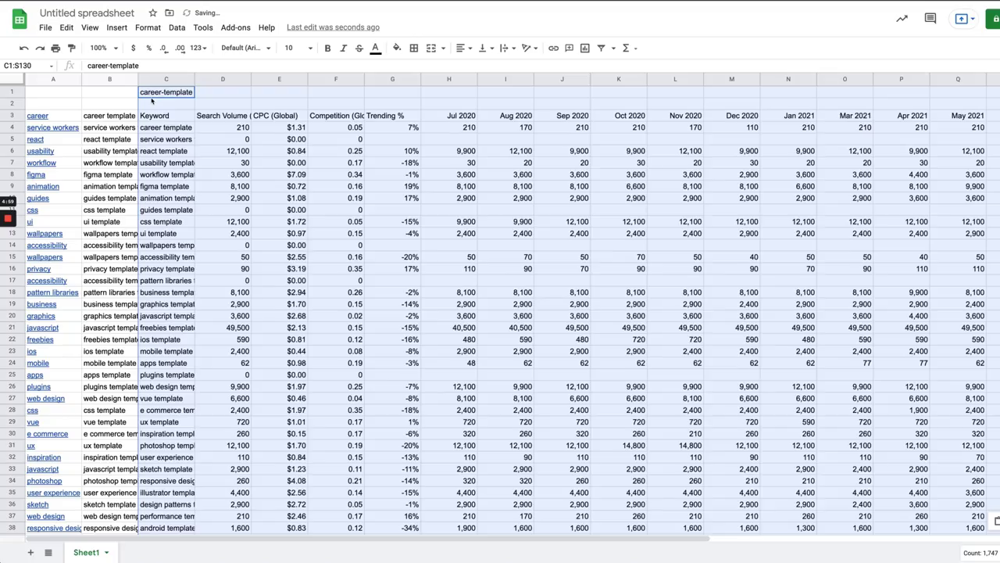
Hide columns A–B and select the whole sheet
{"action": "left_click_drag", "start_coordinate": [110, 80], "coordinate": [43, 75]}
{"action": "right_click", "coordinate": [43, 75]}
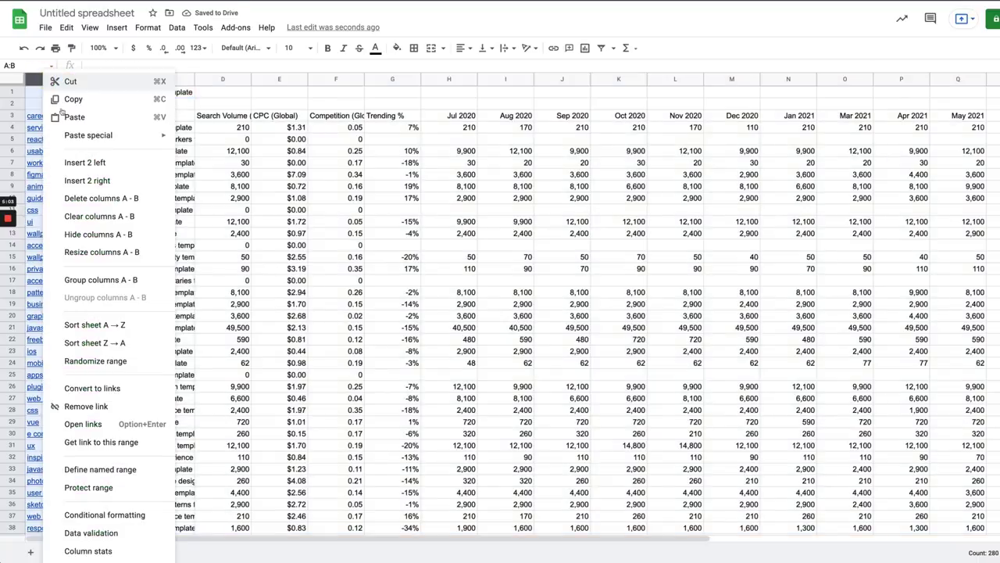
{"action": "left_click", "coordinate": [105, 234]}
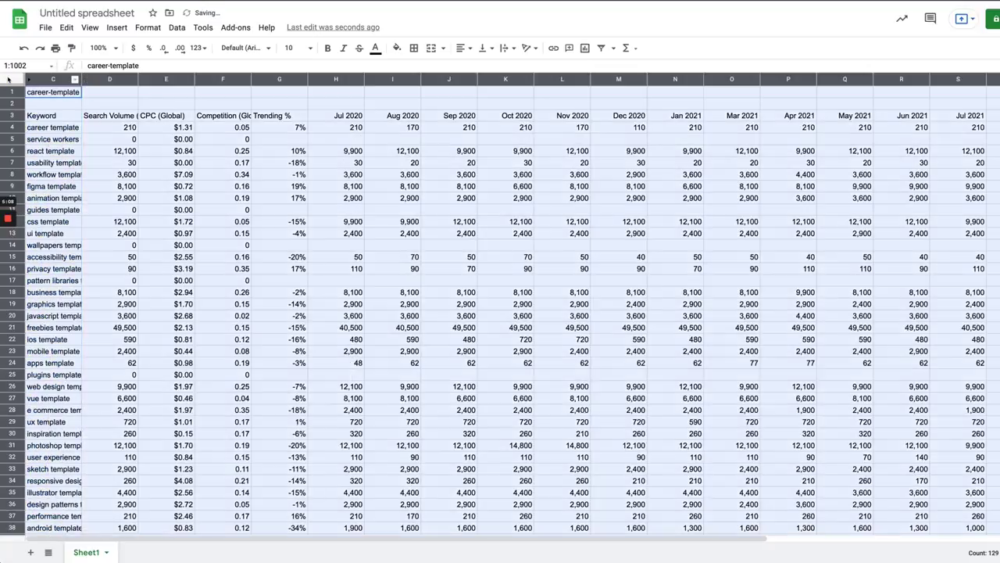
{"action": "left_click", "coordinate": [13, 79]}
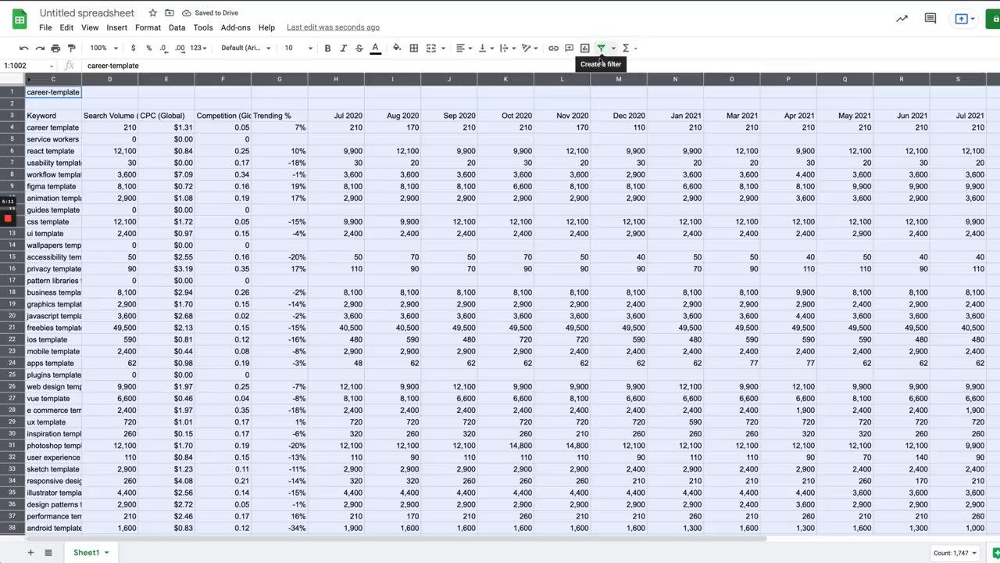
Filter column D to exclude 0 and (Blanks) search volumes, then autofit column C
{"action": "left_click", "coordinate": [601, 49]}
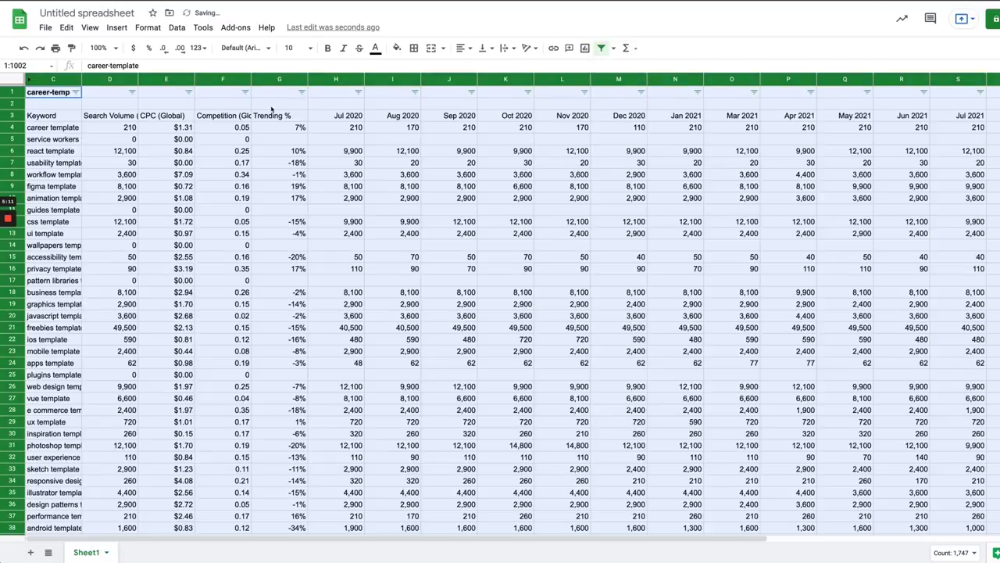
{"action": "left_click", "coordinate": [132, 92]}
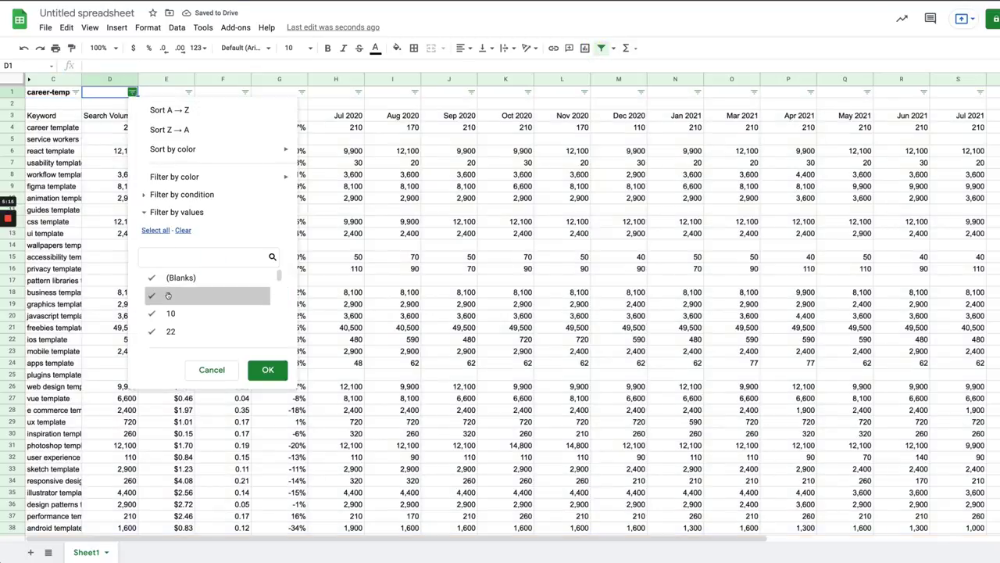
{"action": "left_click", "coordinate": [168, 296]}
{"action": "left_click", "coordinate": [168, 278]}
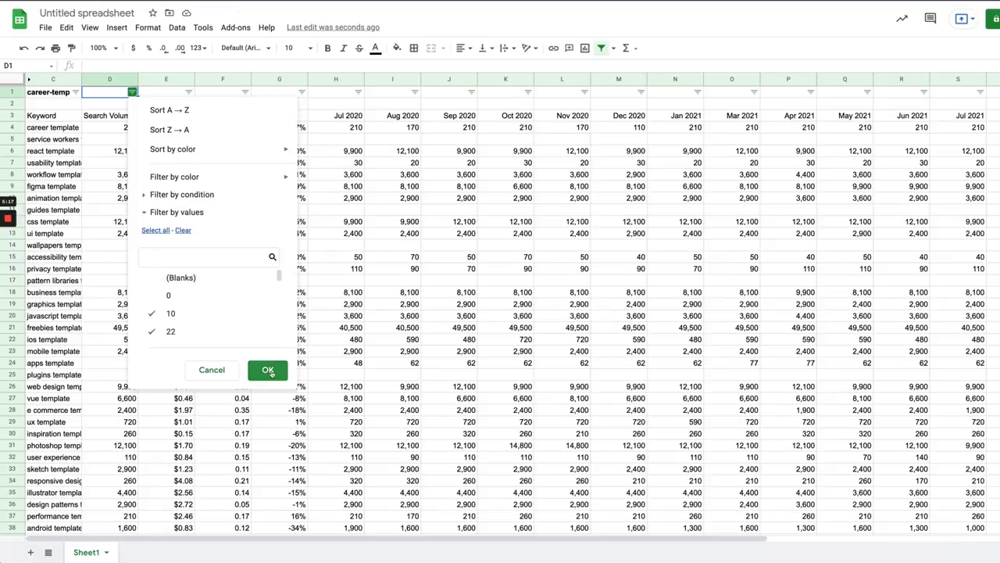
{"action": "left_click", "coordinate": [268, 371]}
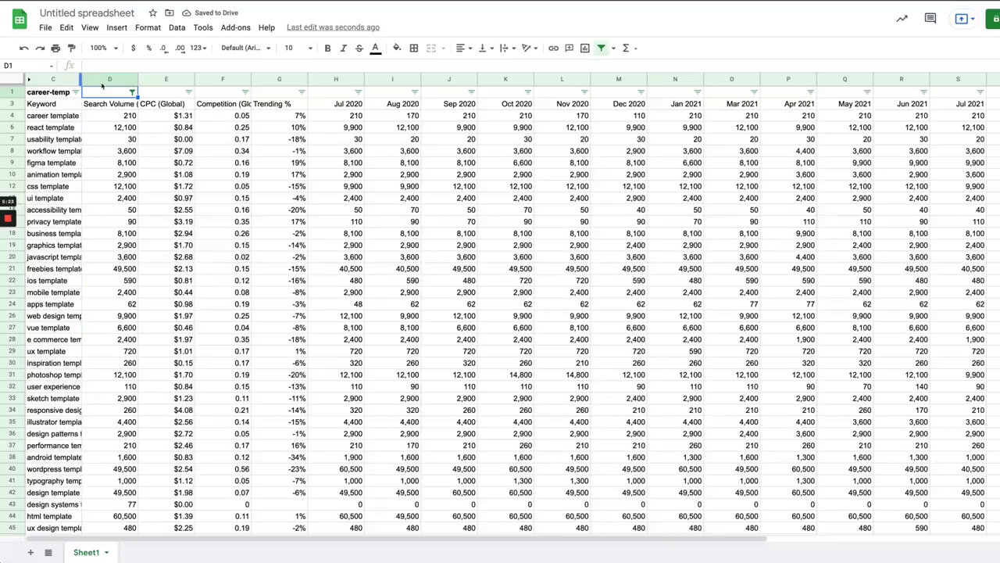
{"action": "double_click", "coordinate": [82, 79]}
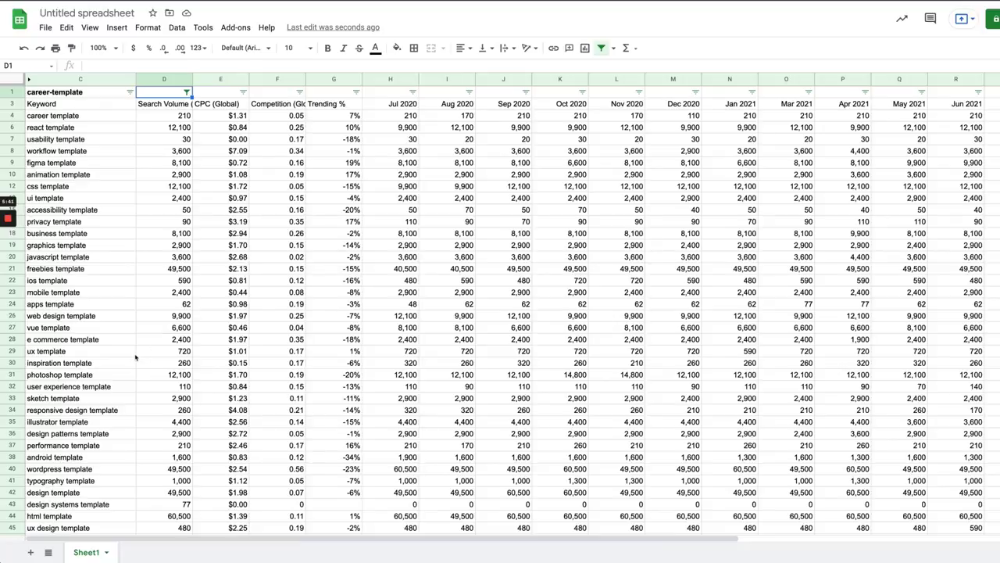
{"action": "scroll", "coordinate": [135, 357], "scroll_direction": "down", "scroll_amount": 5}
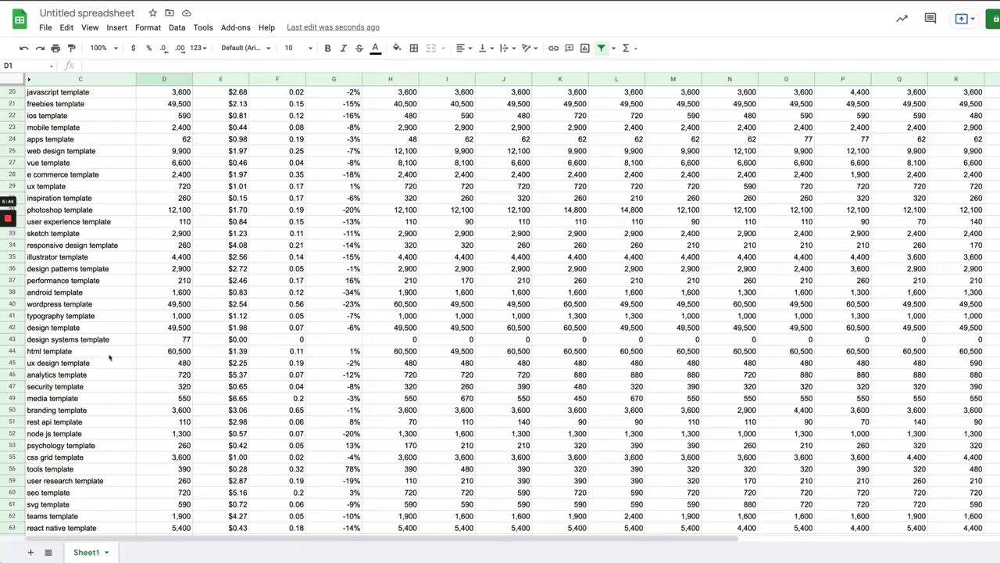
{"action": "key", "text": "ctrl+f"}
{"action": "type", "text": "web sde"}
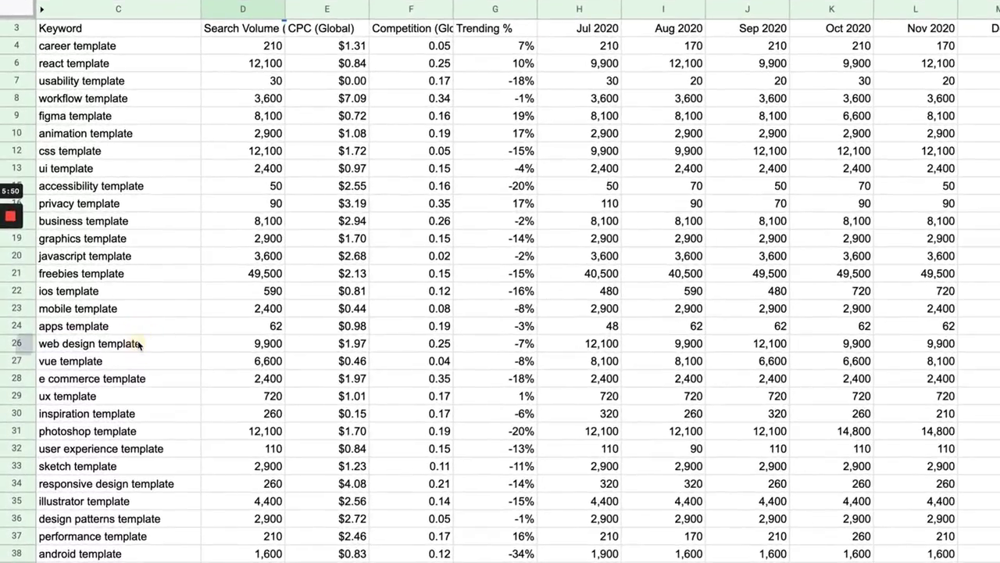
{"action": "left_click", "coordinate": [139, 345]}
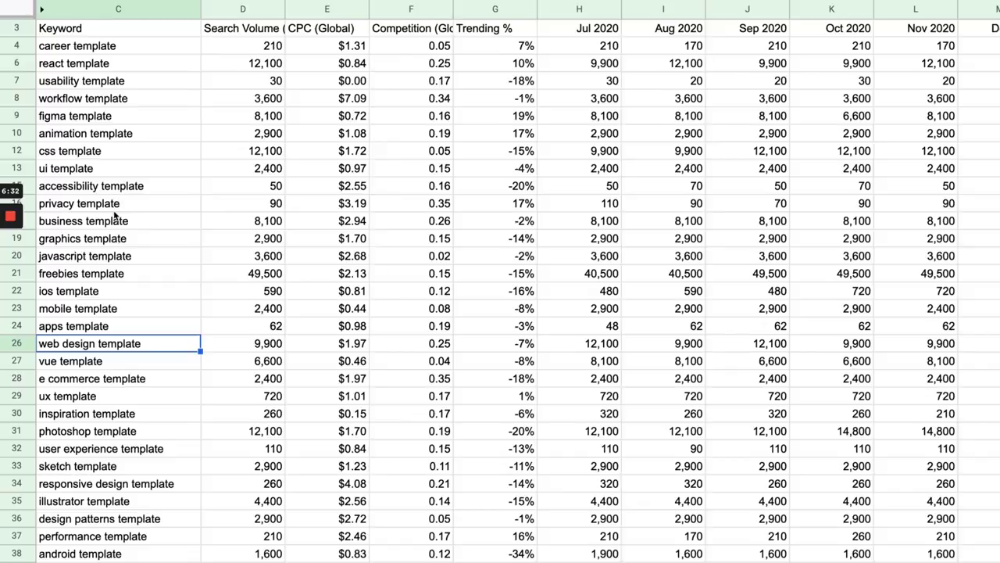
Point out the business, accessibility and figma template rows, then select C4:C130 to count 94 keywords
{"action": "left_click", "coordinate": [114, 217]}
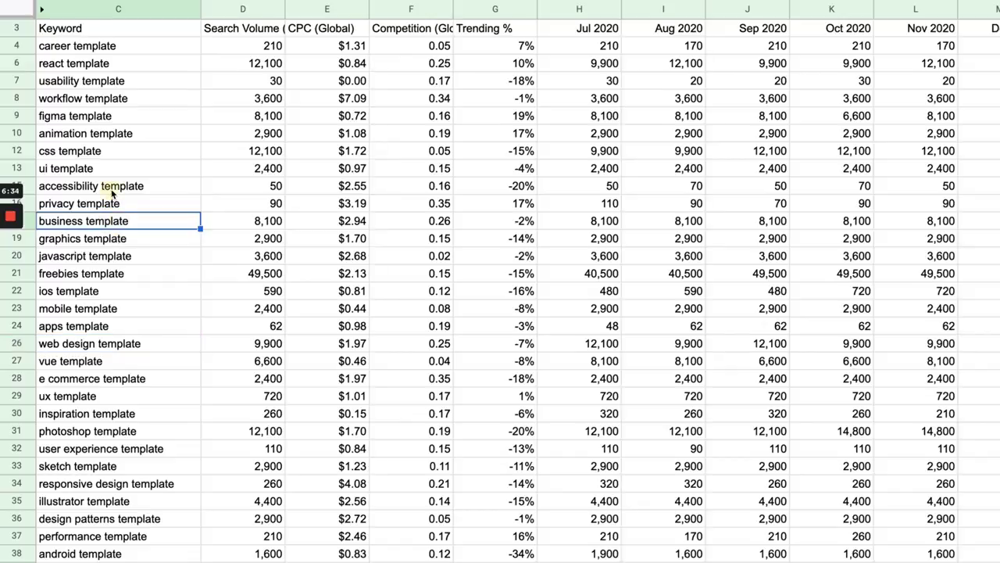
{"action": "left_click", "coordinate": [112, 187]}
{"action": "left_click", "coordinate": [115, 116]}
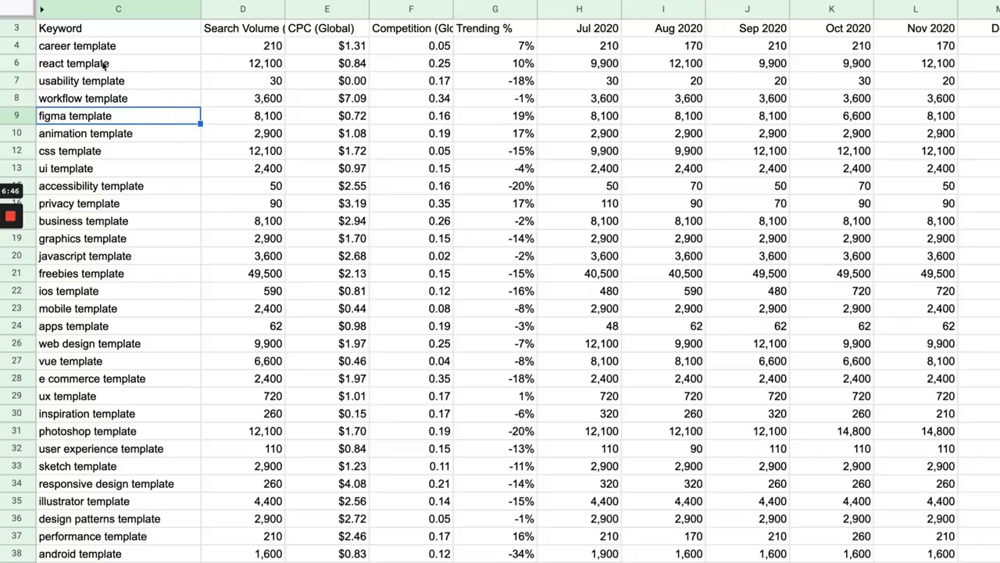
{"action": "left_click", "coordinate": [61, 48]}
{"action": "key", "text": "ctrl+shift+Down"}
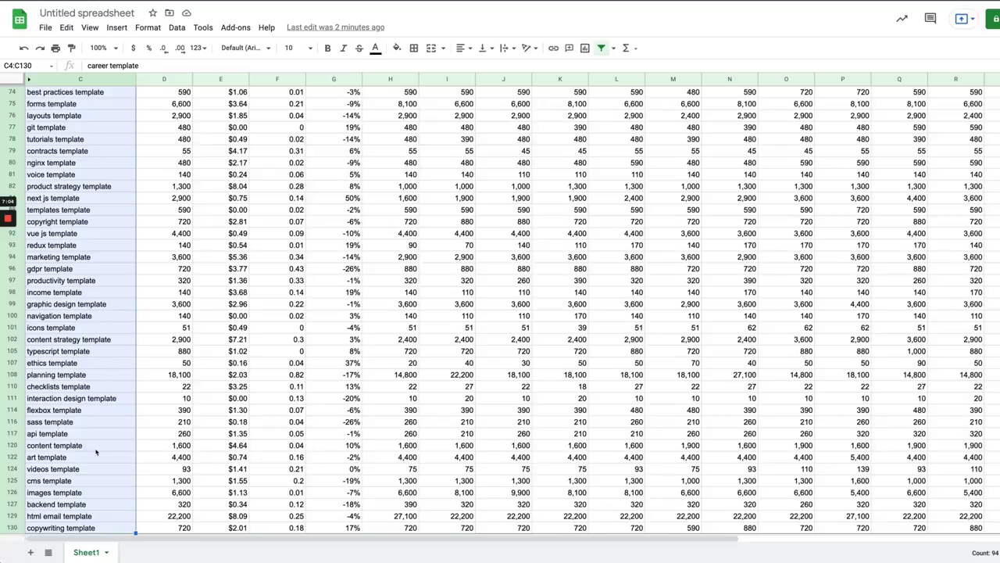
{"action": "scroll", "coordinate": [96, 451], "scroll_direction": "up", "scroll_amount": 5}
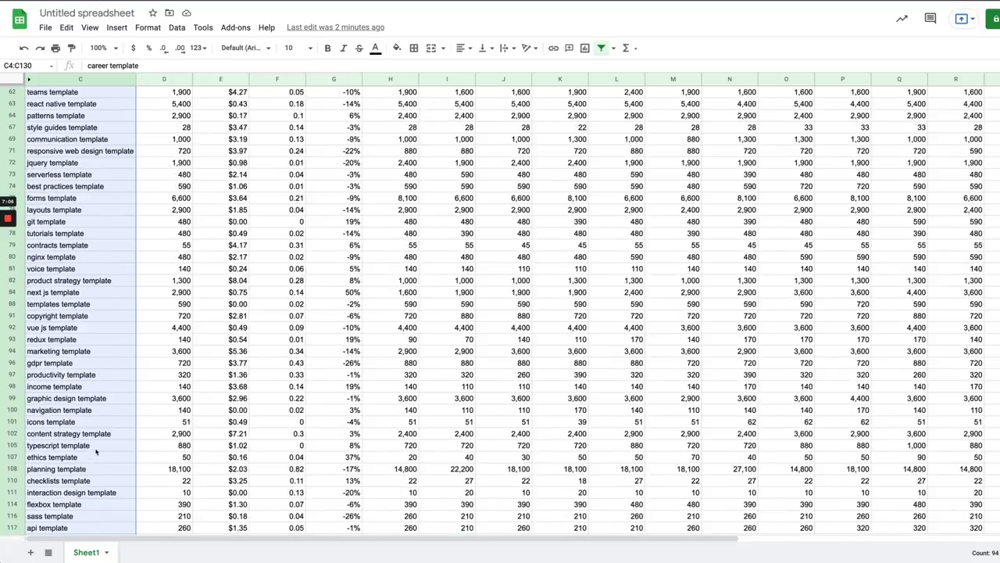
{"action": "scroll", "coordinate": [96, 451], "scroll_direction": "up", "scroll_amount": 15}
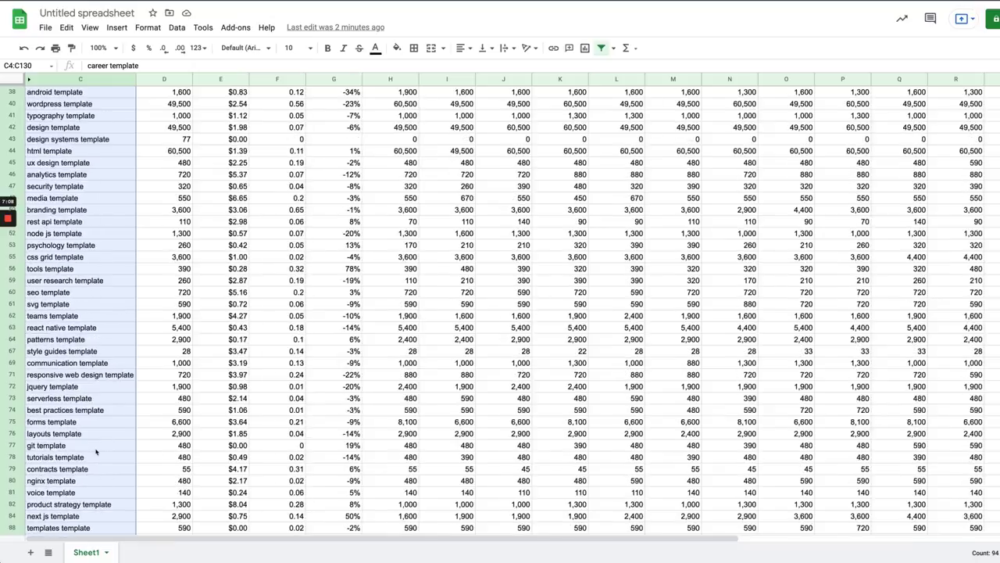
{"action": "scroll", "coordinate": [97, 451], "scroll_direction": "up", "scroll_amount": 2}
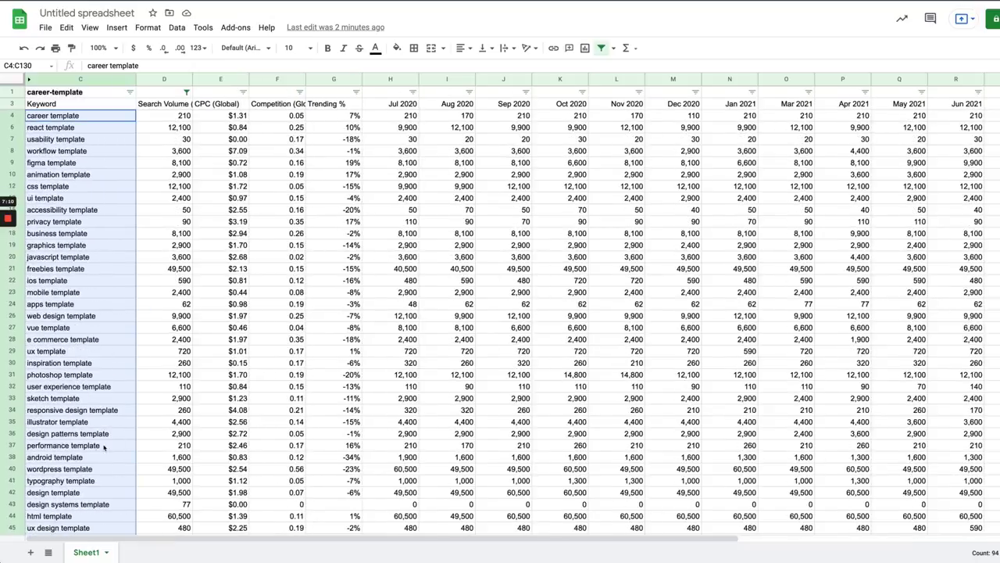
{"action": "left_click", "coordinate": [180, 116]}
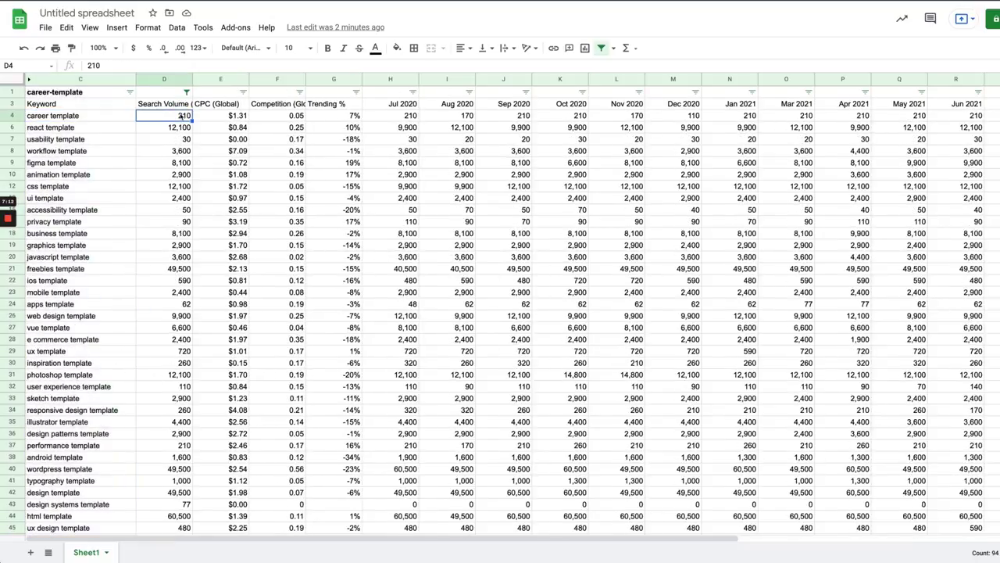
{"action": "key", "text": "ctrl+shift+Down"}
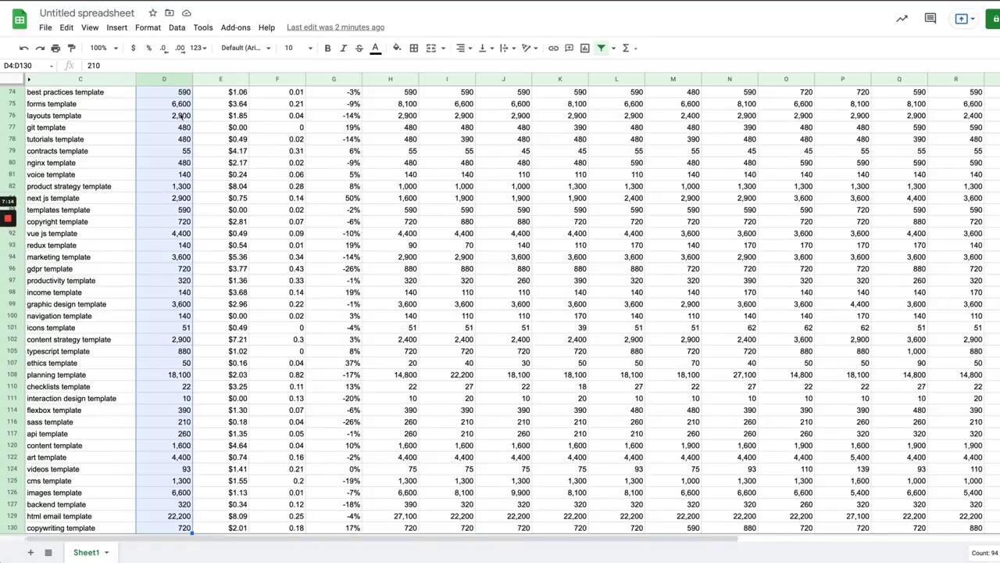
{"action": "left_click", "coordinate": [982, 551]}
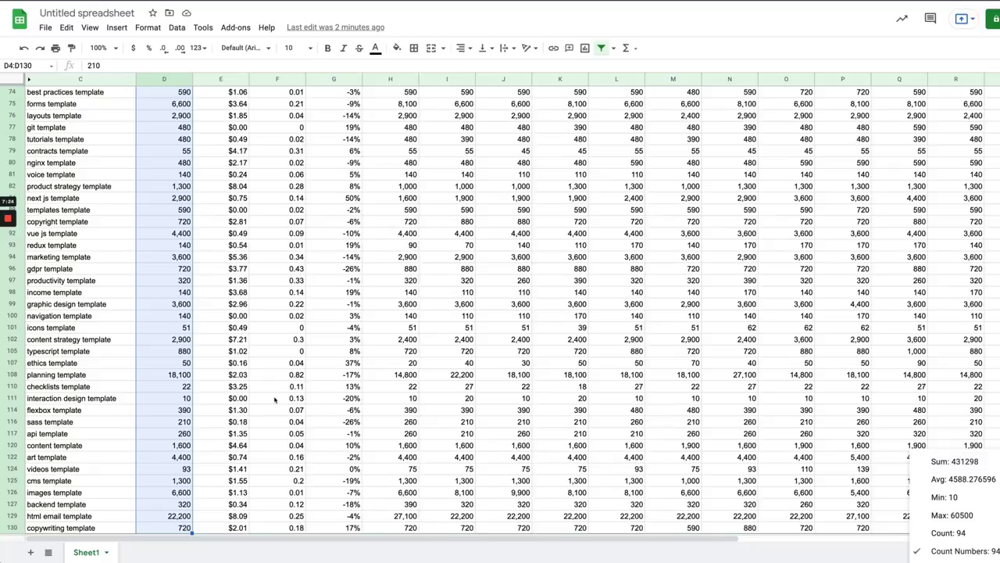
{"action": "left_click", "coordinate": [169, 422]}
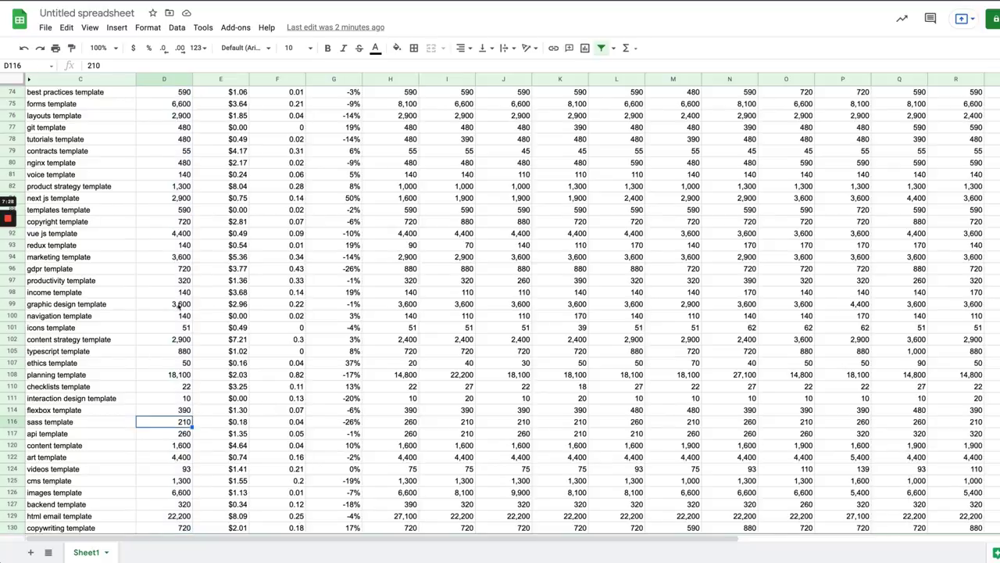
{"action": "scroll", "coordinate": [178, 273], "scroll_direction": "up", "scroll_amount": 10}
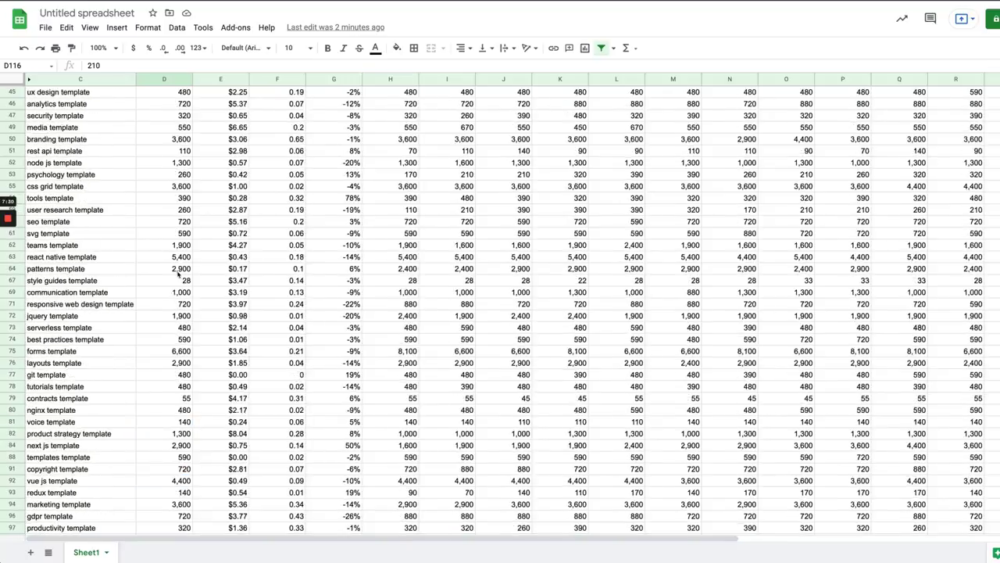